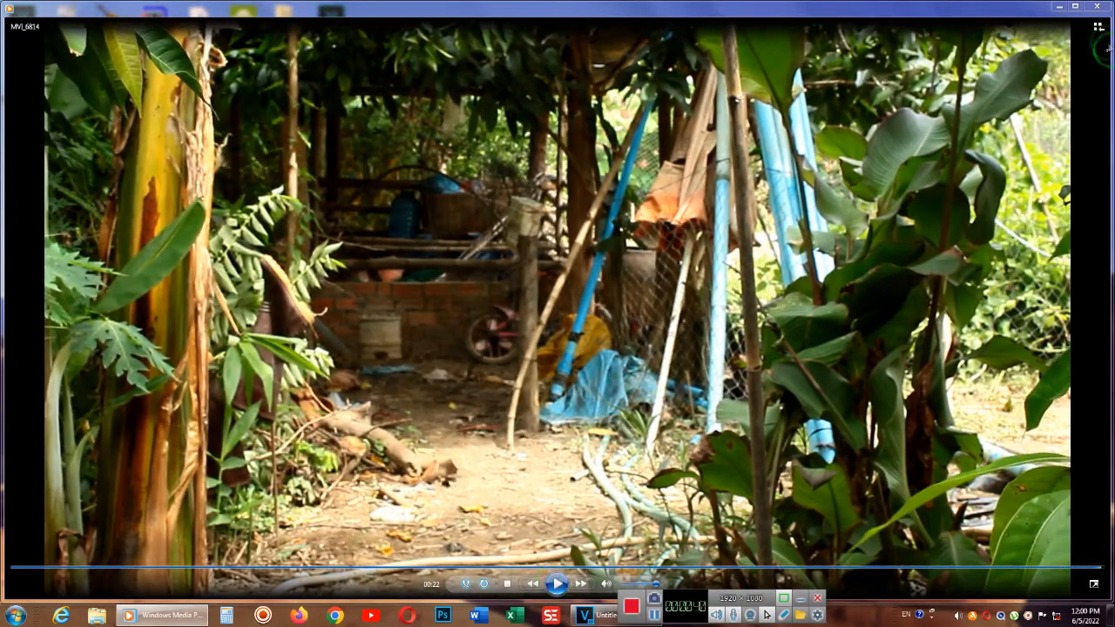
# Step: Close the video player and add the MVI_6814 video from the desktop to the VEGAS Pro timeline at about 16 seconds
pyautogui.click(1096, 6)
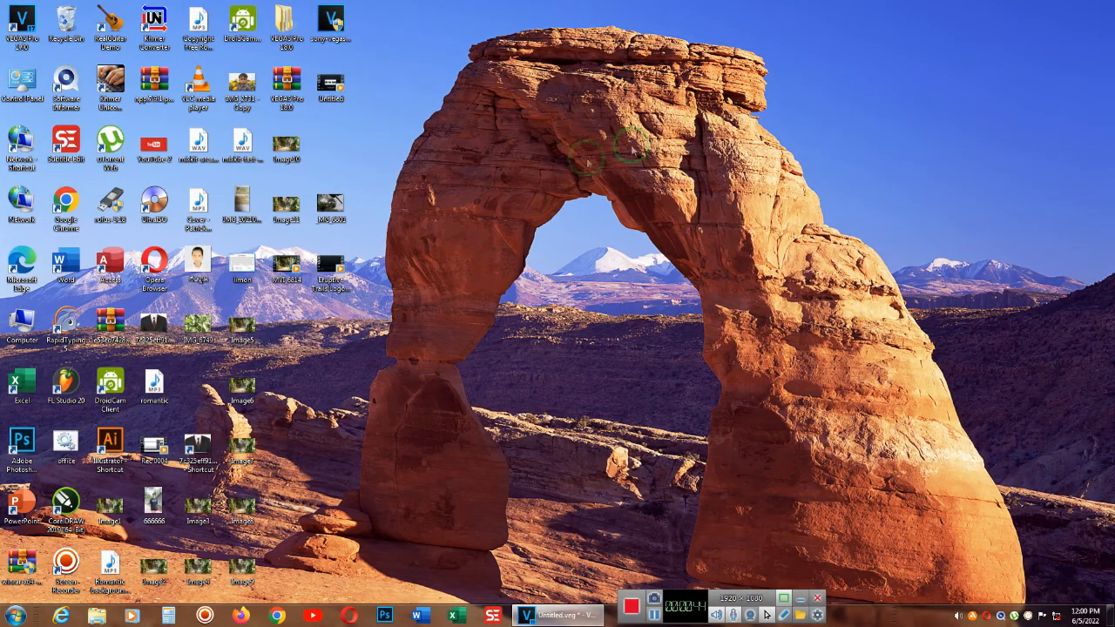
pyautogui.click(284, 265)
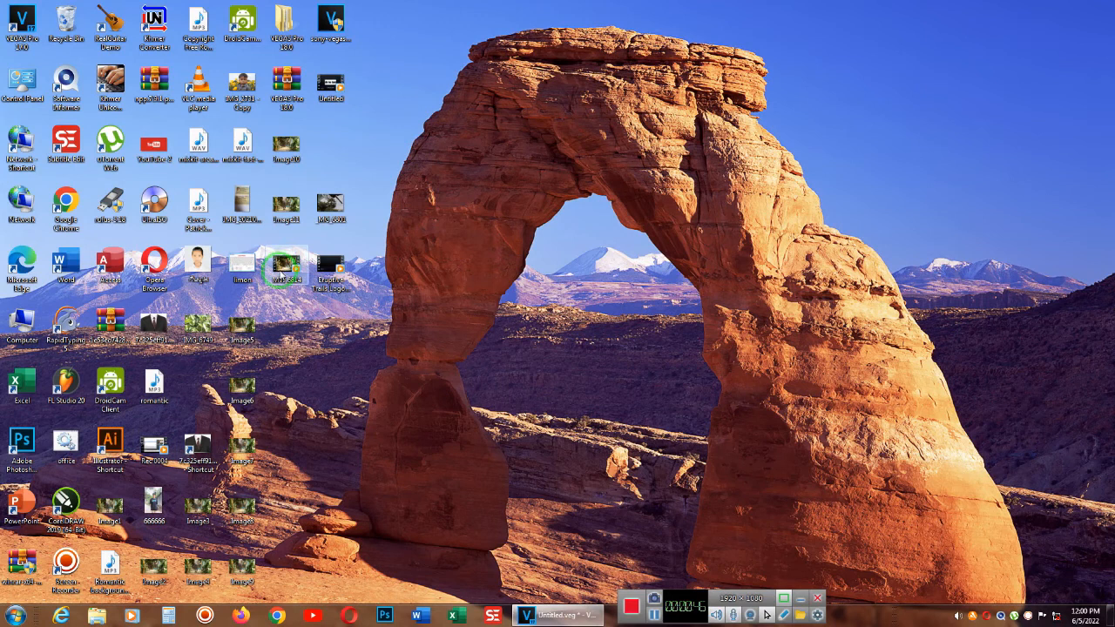
pyautogui.moveTo(284, 265); pyautogui.dragTo(312, 402)
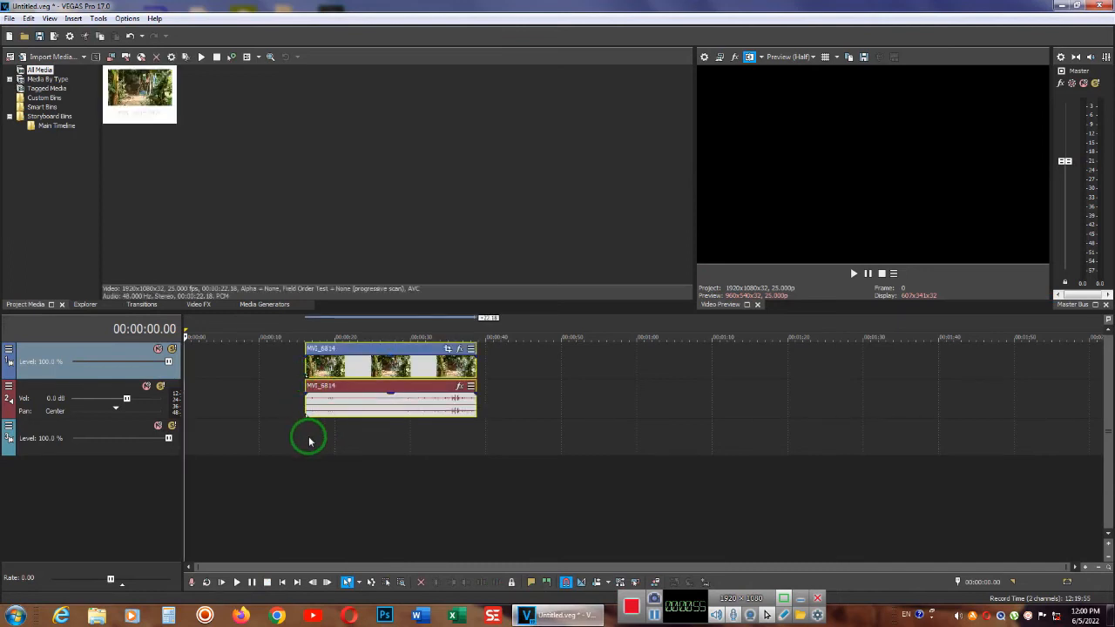
# Step: Save a snapshot of the empty scene at 00:00:22.10 as Image12 in PNG format and place it on track 3 at that time
pyautogui.click(306, 435)
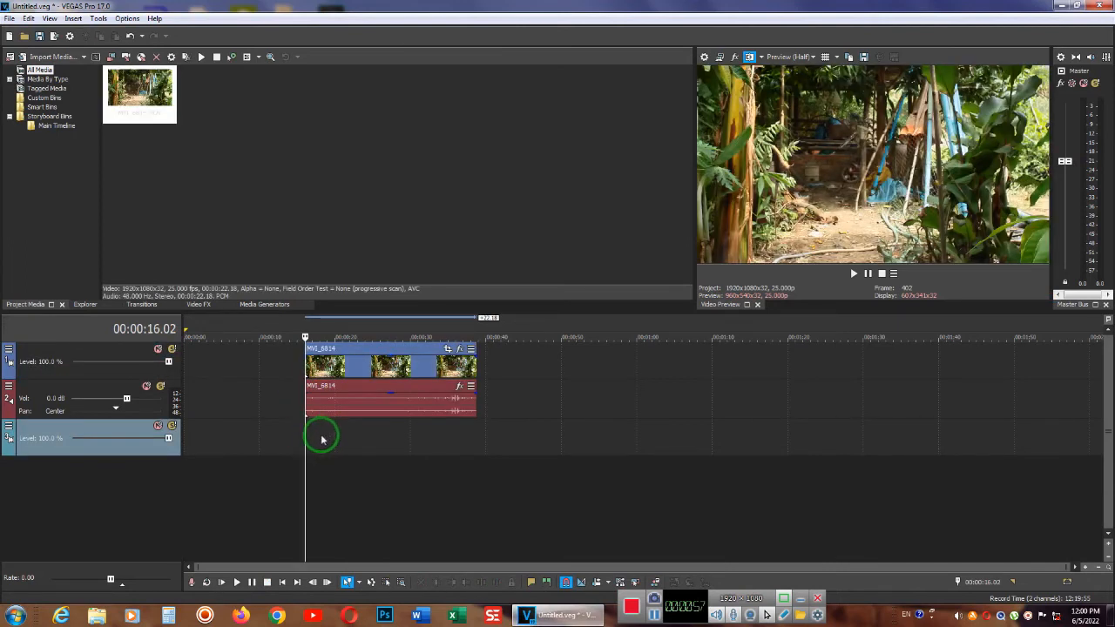
pyautogui.moveTo(307, 435); pyautogui.dragTo(352, 444)
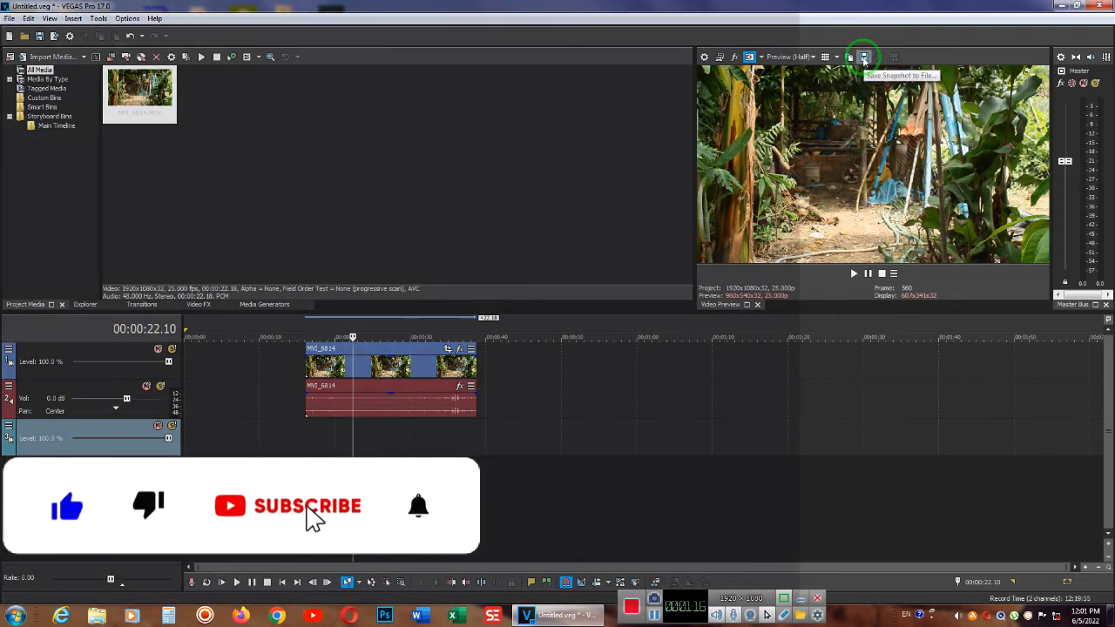
pyautogui.click(864, 57)
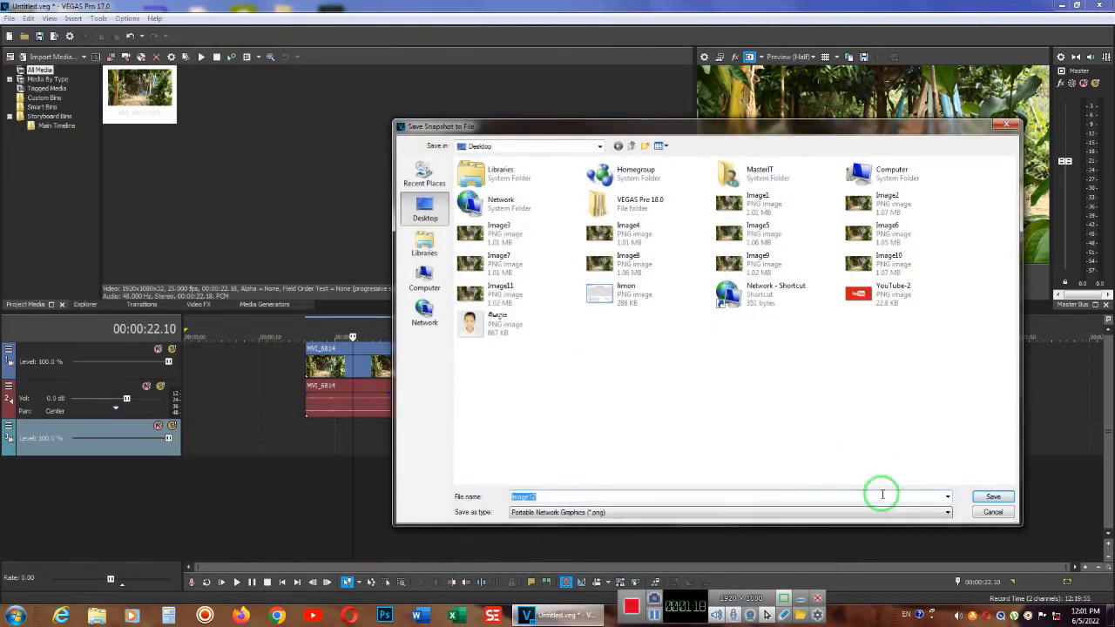
pyautogui.click(992, 496)
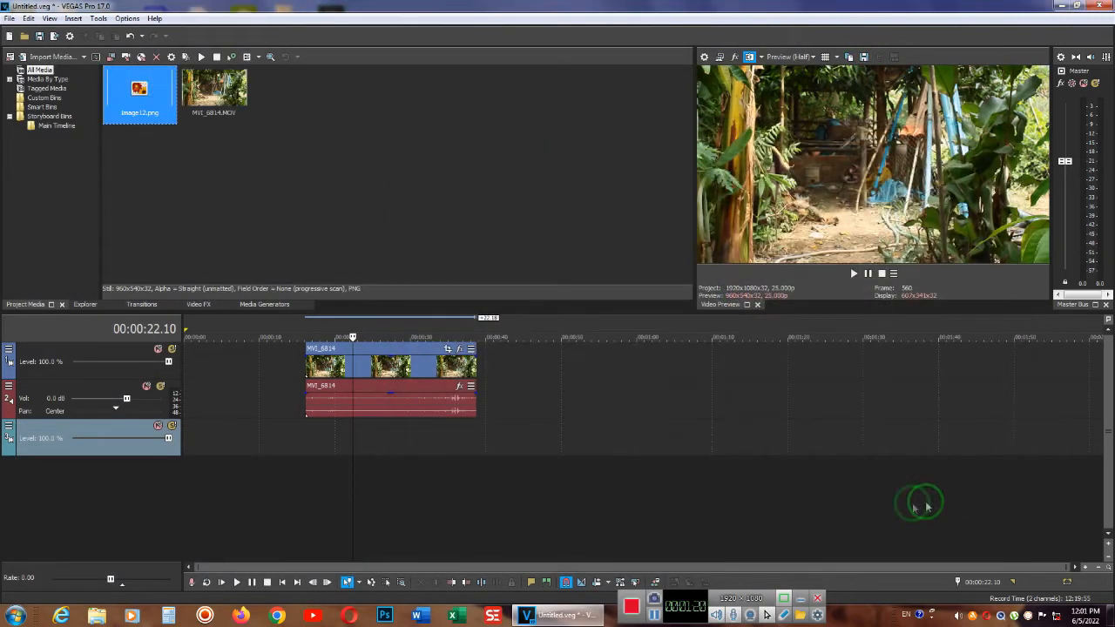
pyautogui.moveTo(139, 129); pyautogui.dragTo(531, 446)
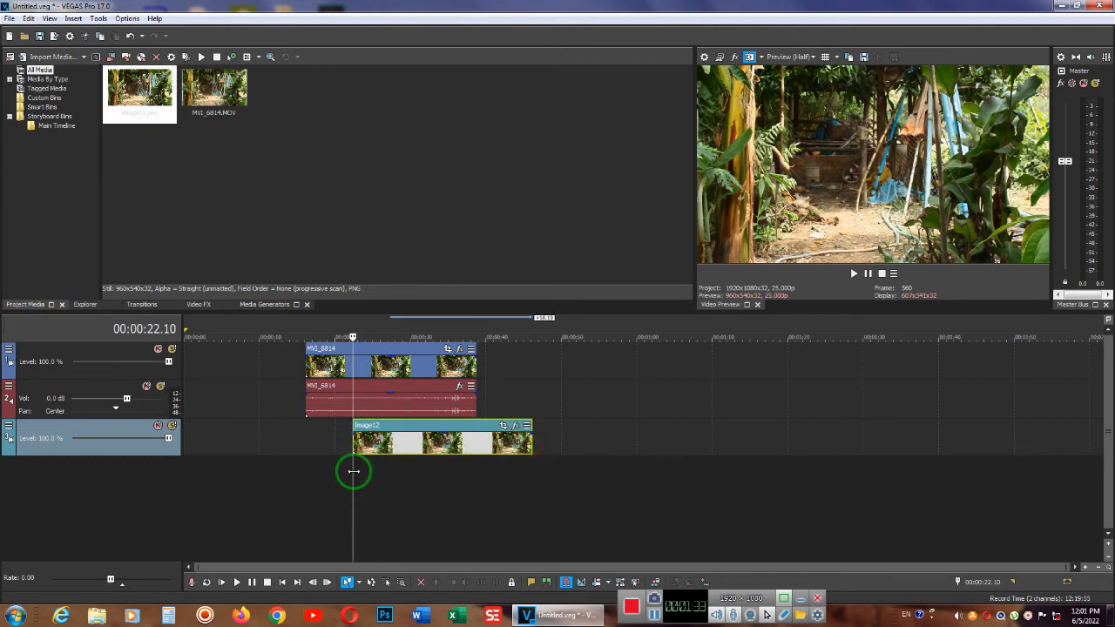
# Step: Find the mid-jump frame at 00:00:31.13 and save it to the desktop as PNG snapshot Image13
pyautogui.moveTo(352, 471); pyautogui.dragTo(419, 481)
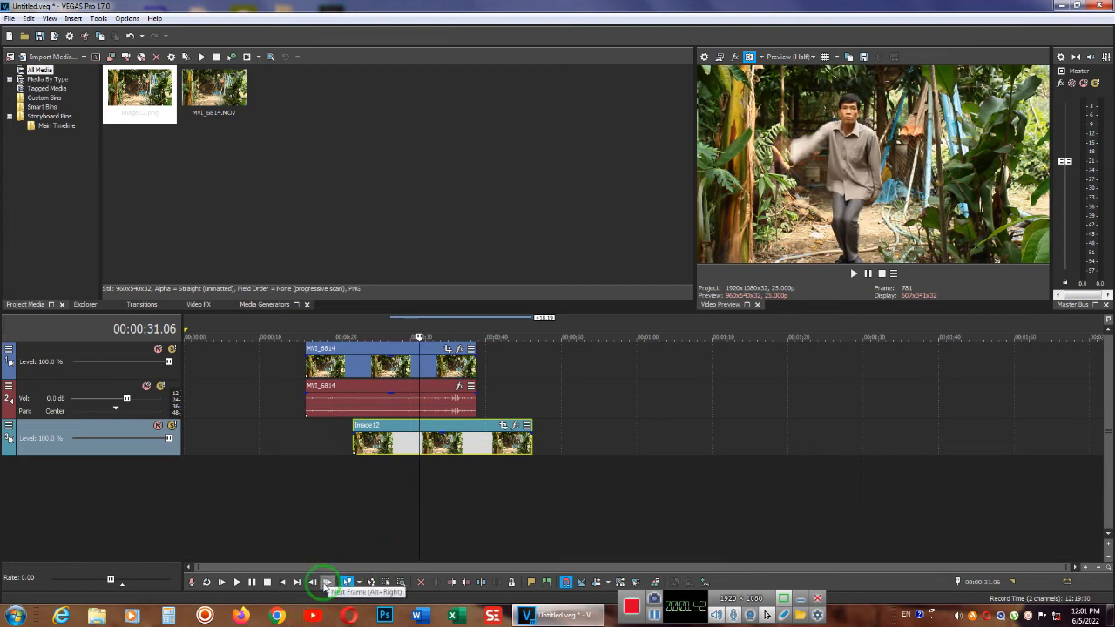
pyautogui.click(327, 583)
pyautogui.click(327, 583)
pyautogui.click(327, 583)
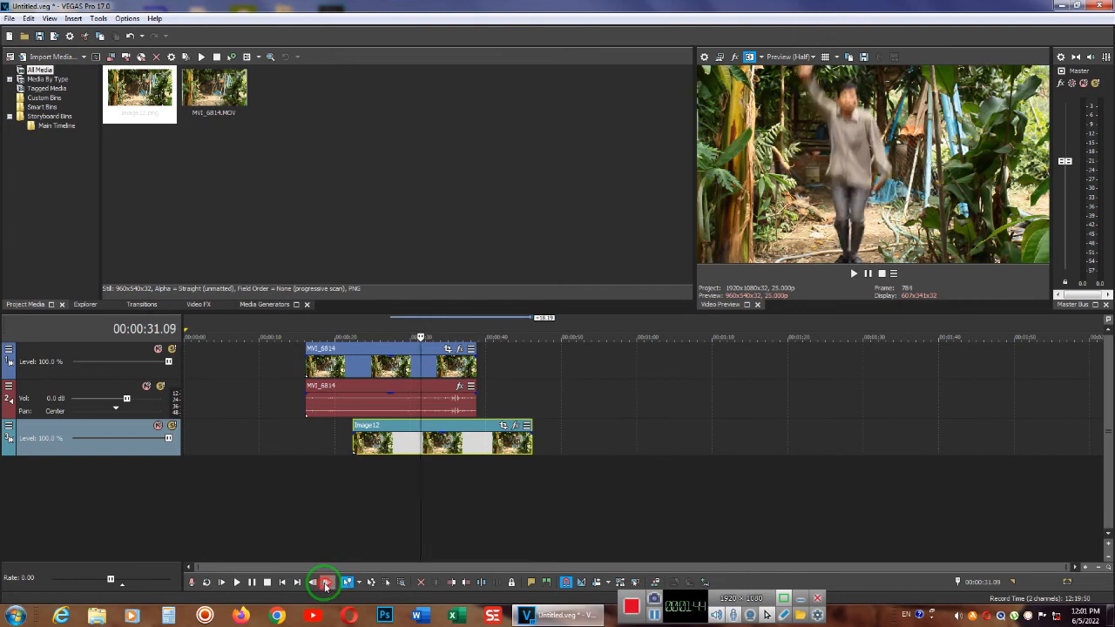
pyautogui.click(327, 583)
pyautogui.click(327, 583)
pyautogui.click(326, 583)
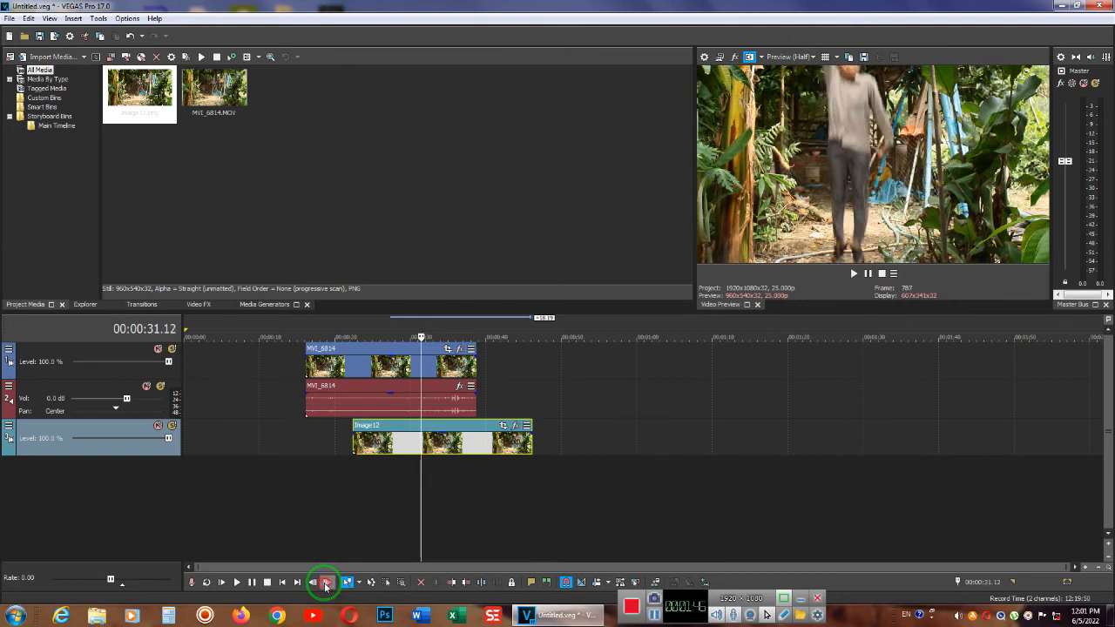
pyautogui.click(327, 583)
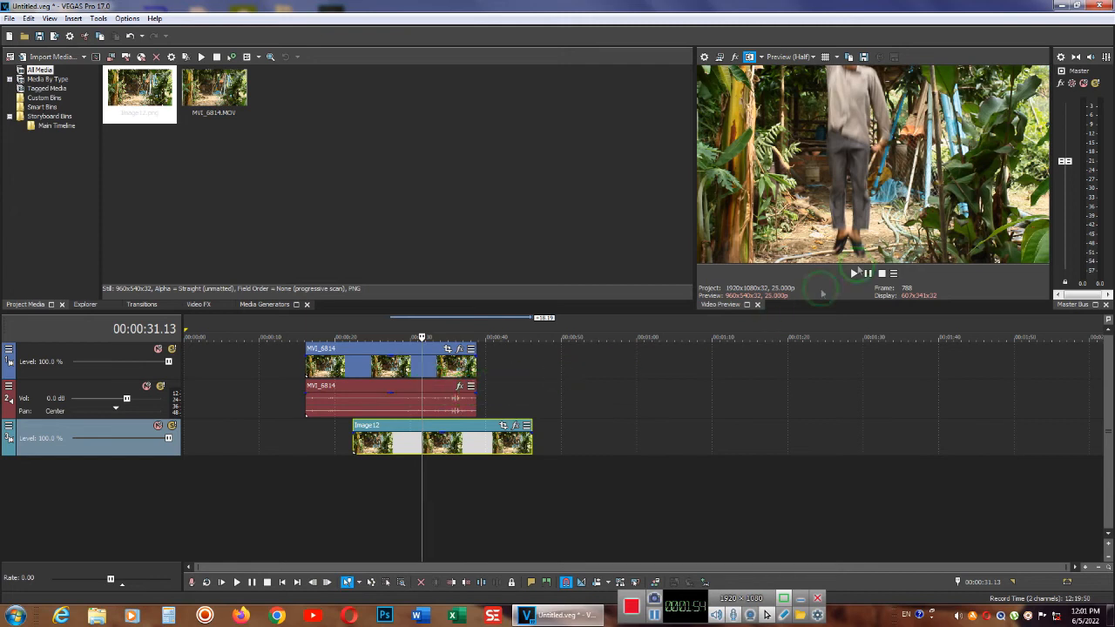
pyautogui.click(865, 57)
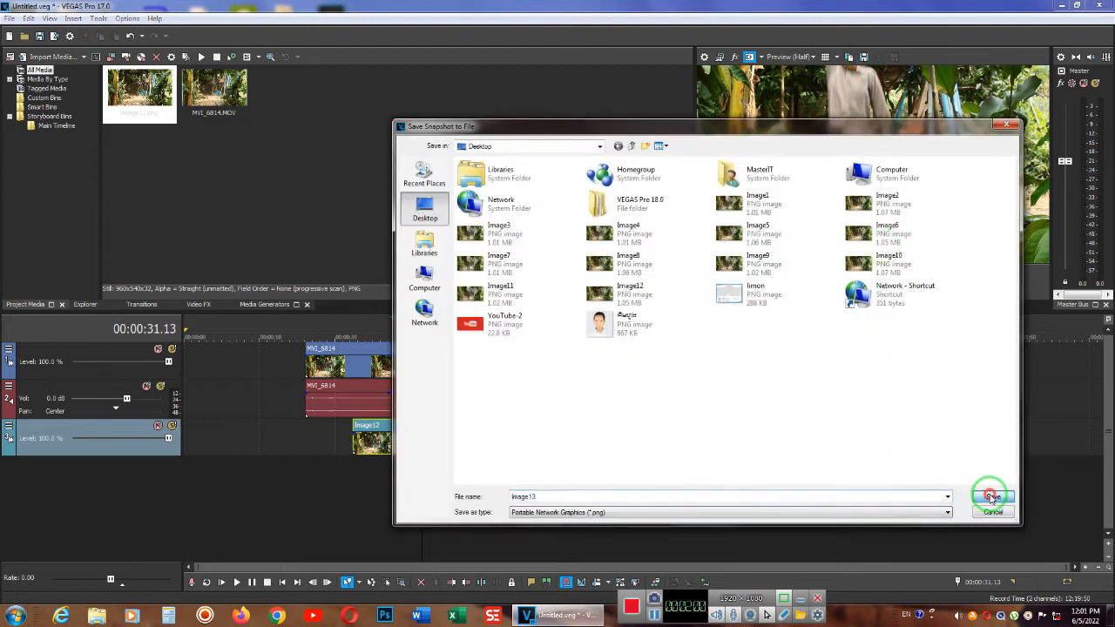
pyautogui.click(992, 496)
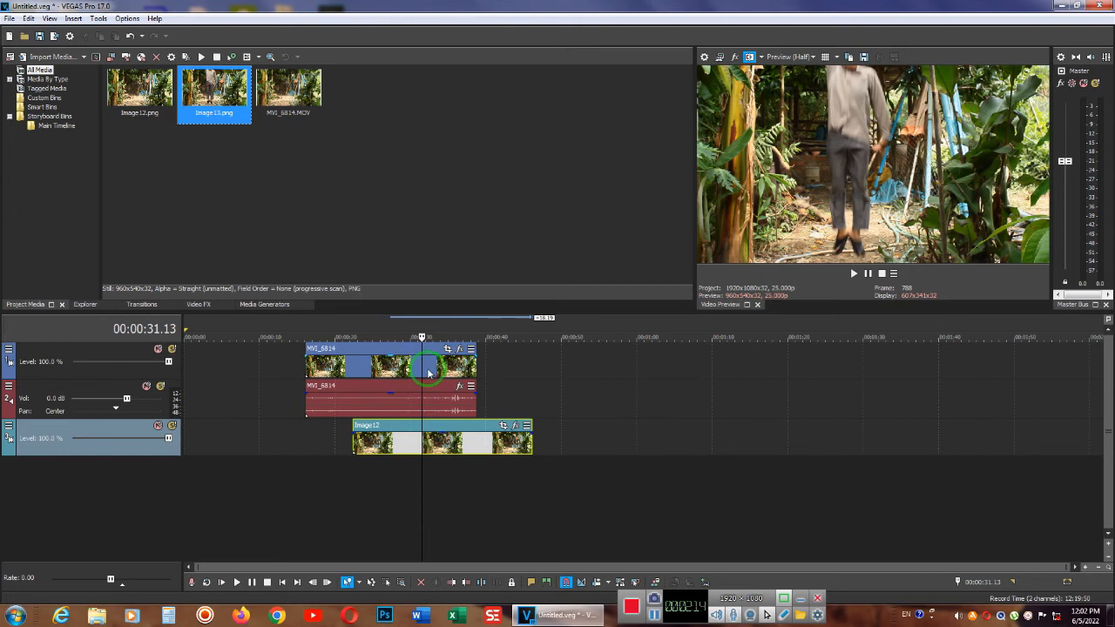
# Step: Split the MVI_6814 clip at 00:00:31.13 and move its second part later, to start at about 1:05
pyautogui.rightClick(427, 373)
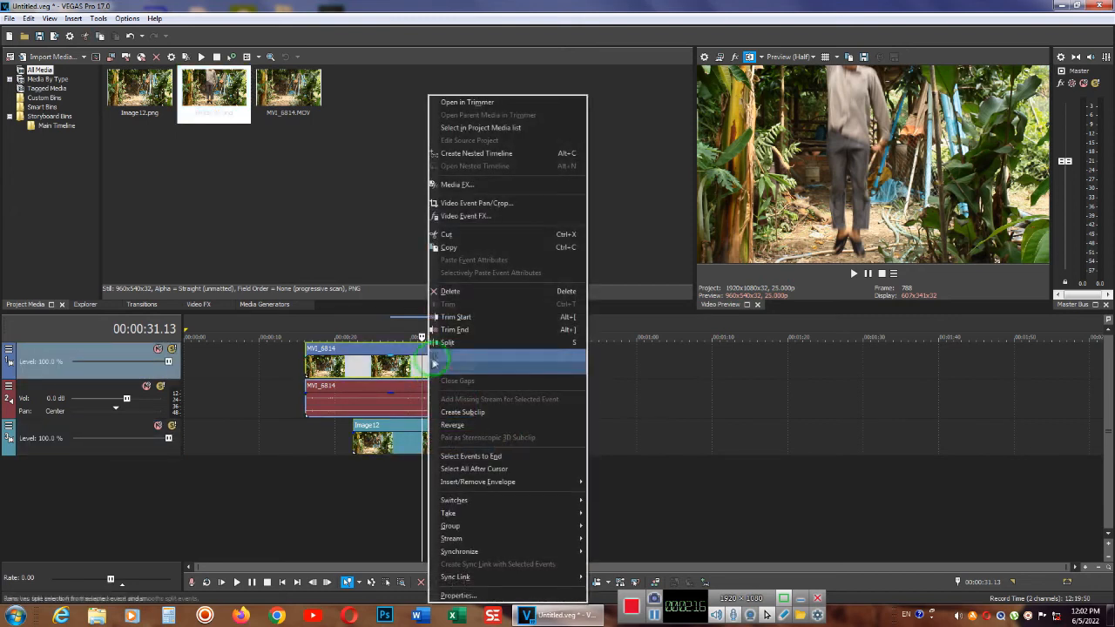
pyautogui.click(445, 343)
pyautogui.moveTo(441, 368); pyautogui.dragTo(696, 368)
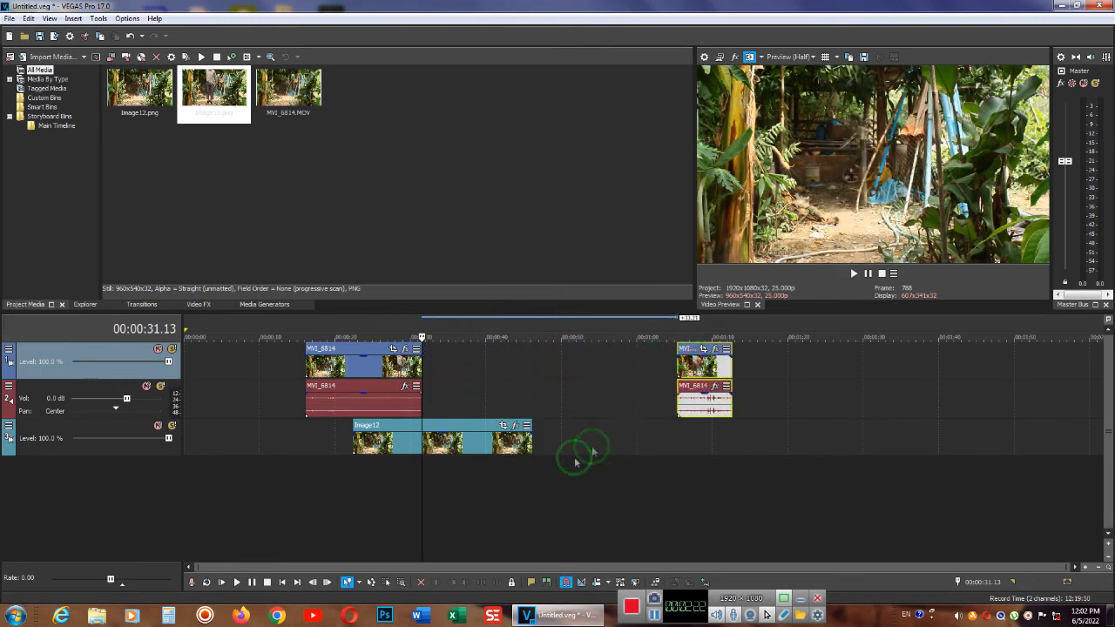
# Step: Extend Image12 to the end of the moved clip and fill the gap between the two MVI_6814 parts with Image13
pyautogui.moveTo(530, 442); pyautogui.dragTo(731, 436)
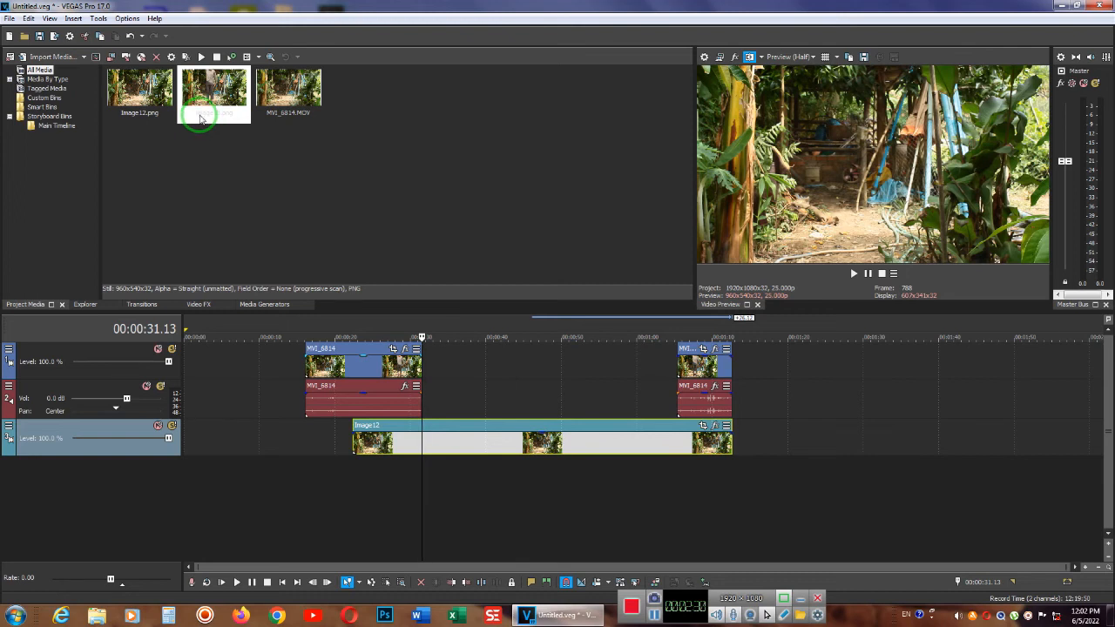
pyautogui.moveTo(202, 115); pyautogui.dragTo(669, 368)
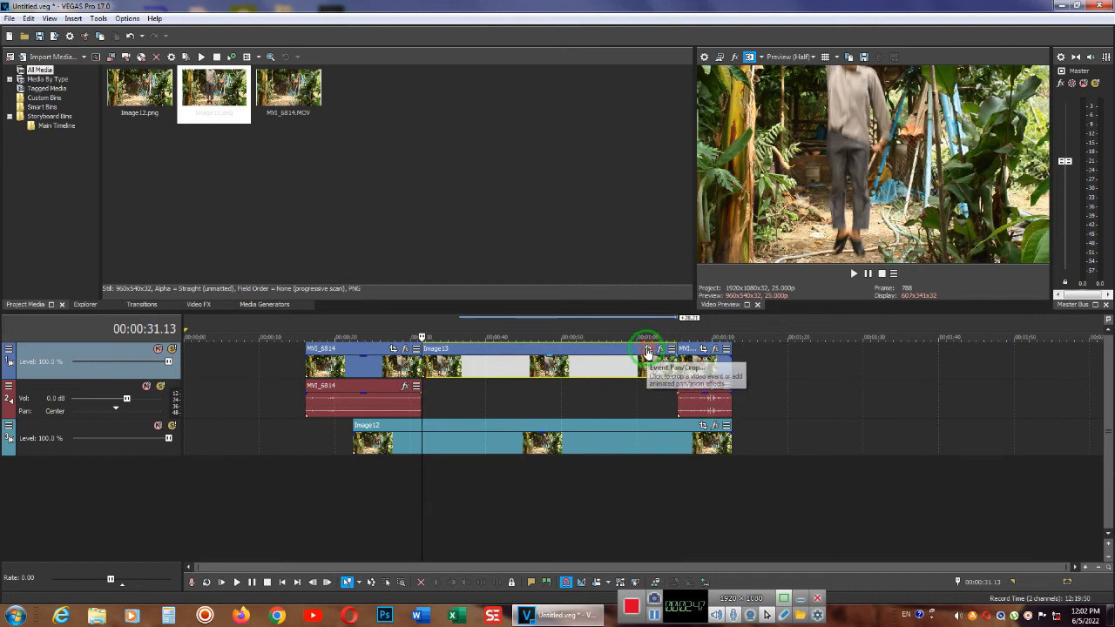
# Step: Open Event Pan/Crop for Image13, widen its window and enable the mask
pyautogui.click(648, 349)
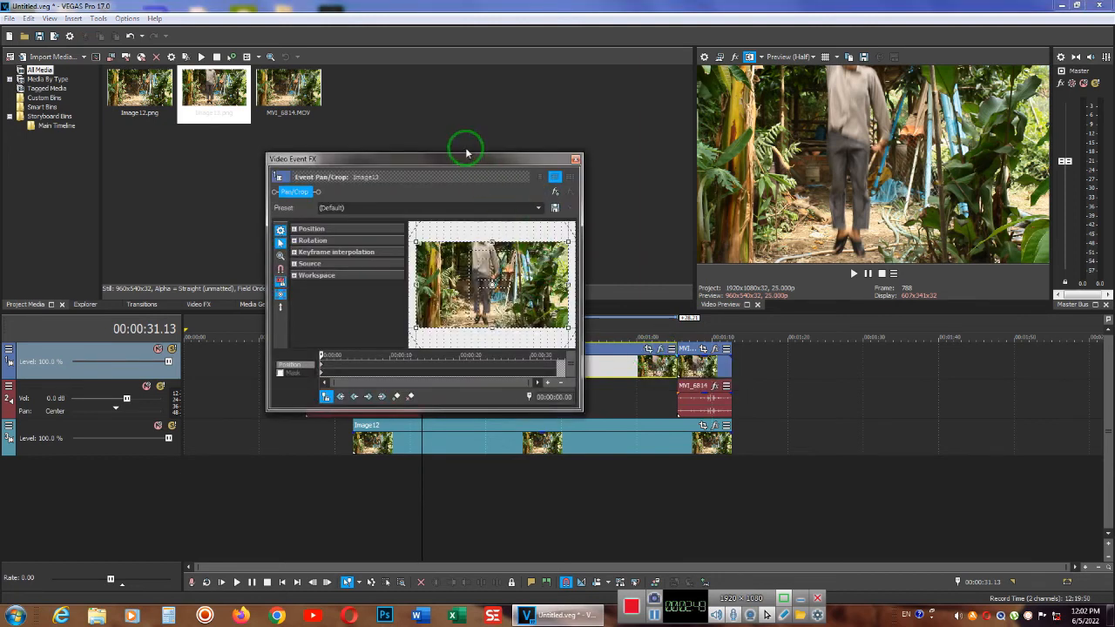
pyautogui.moveTo(466, 153); pyautogui.dragTo(488, 39)
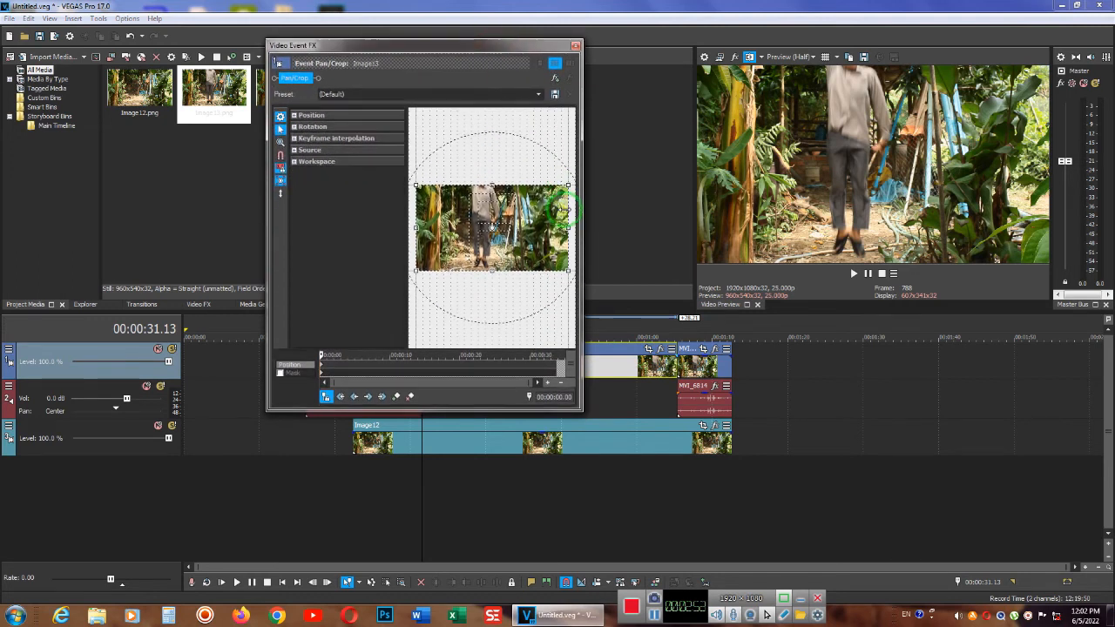
pyautogui.moveTo(580, 223); pyautogui.dragTo(739, 224)
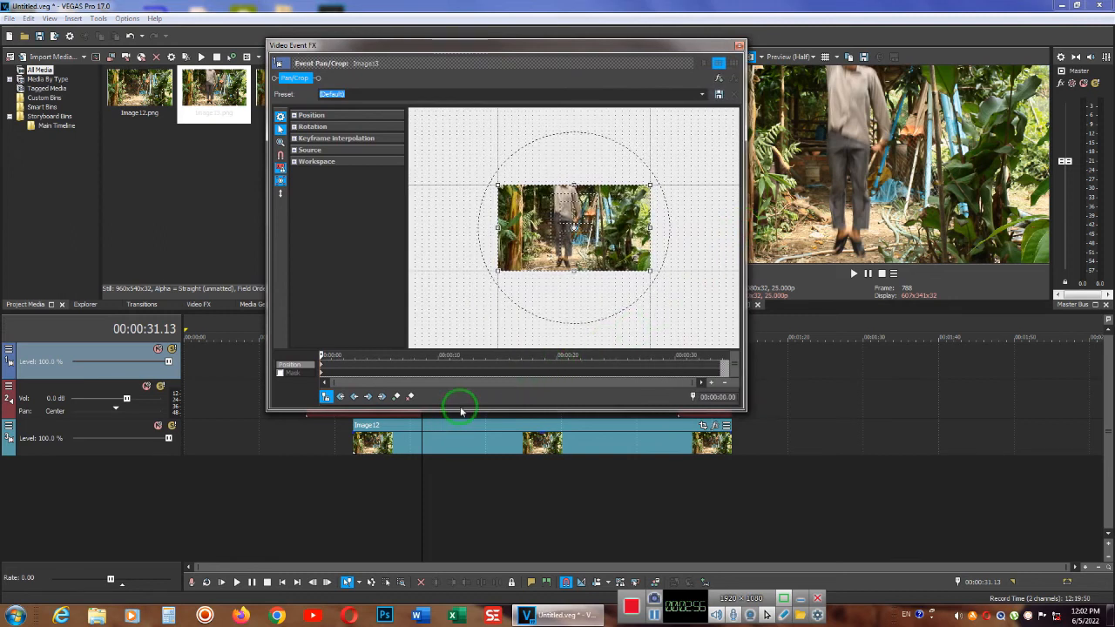
pyautogui.click(280, 373)
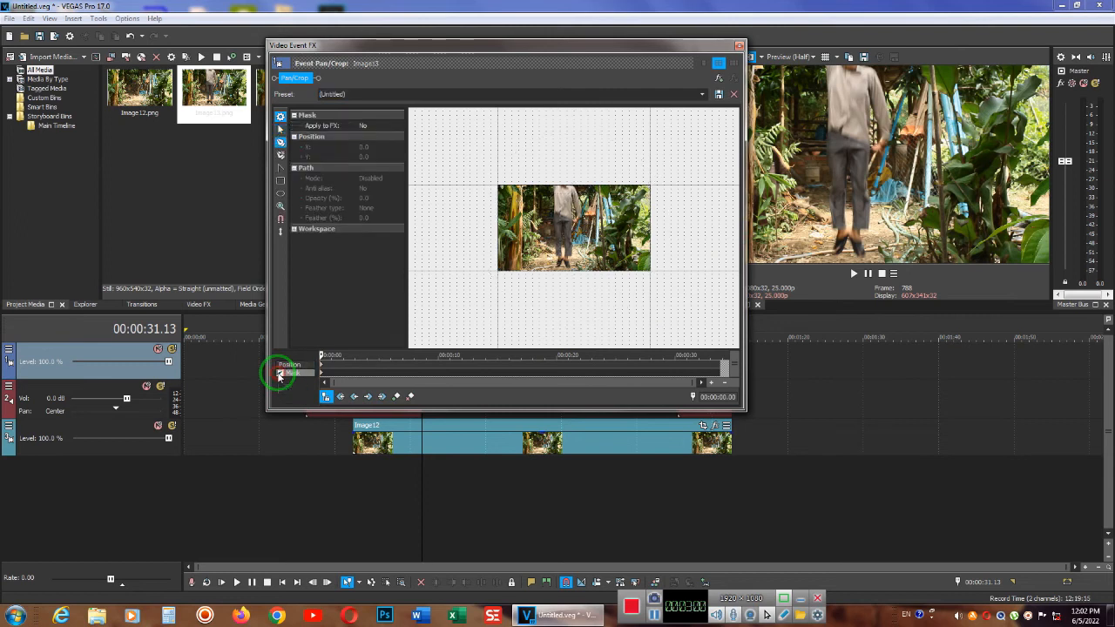
# Step: Draw a closed mask path around the jumping man's body, legs and shoes in Image13
pyautogui.scroll(5, 545, 275)
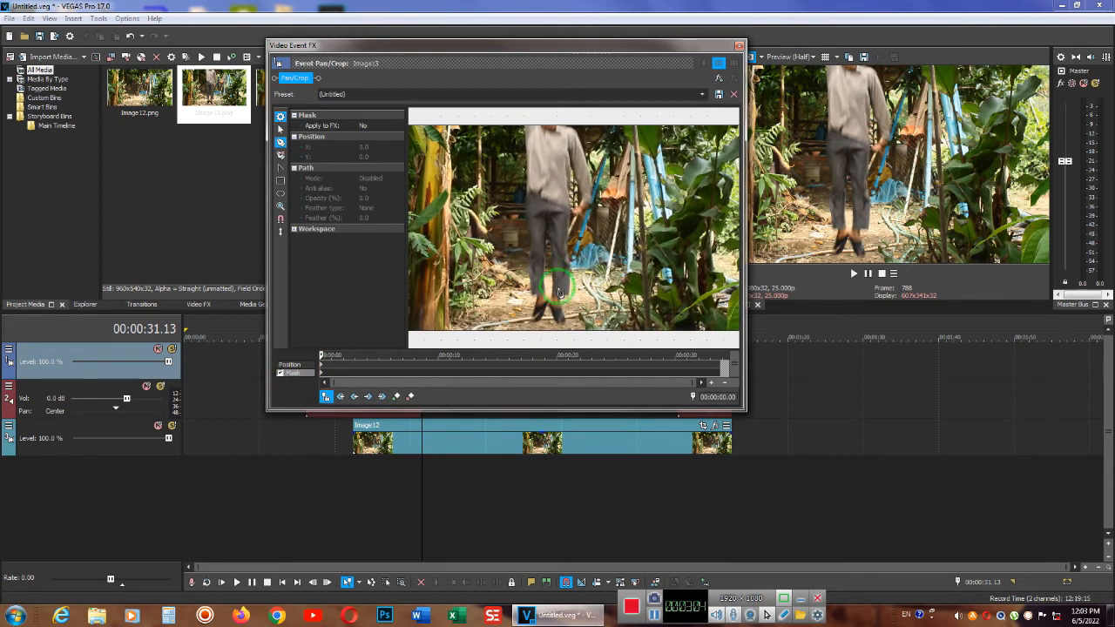
pyautogui.click(546, 225)
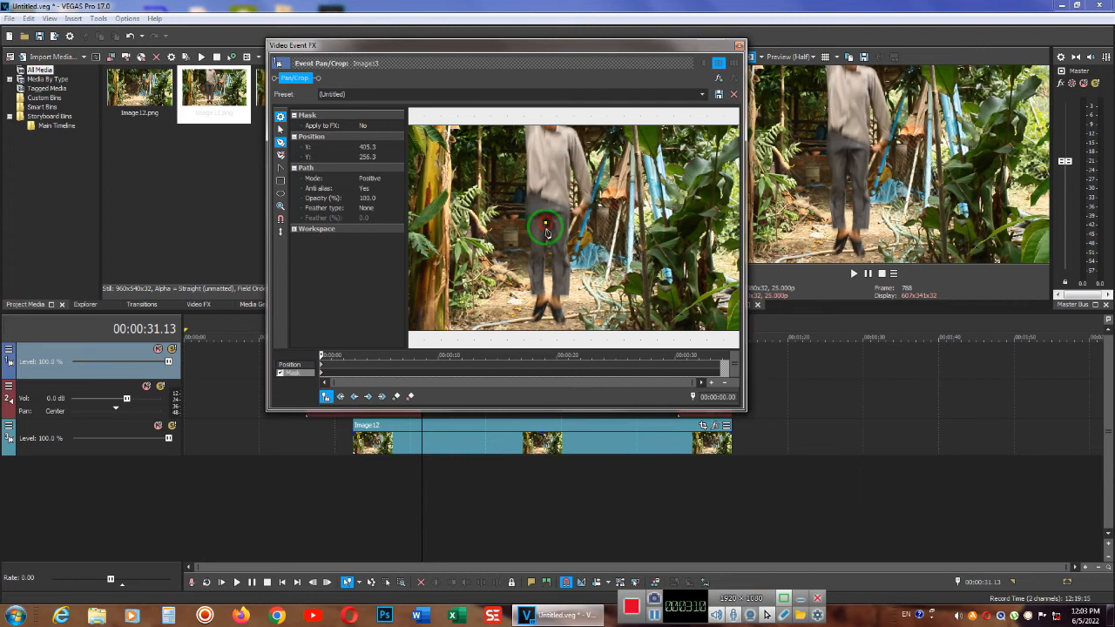
pyautogui.click(544, 243)
pyautogui.click(544, 267)
pyautogui.click(544, 281)
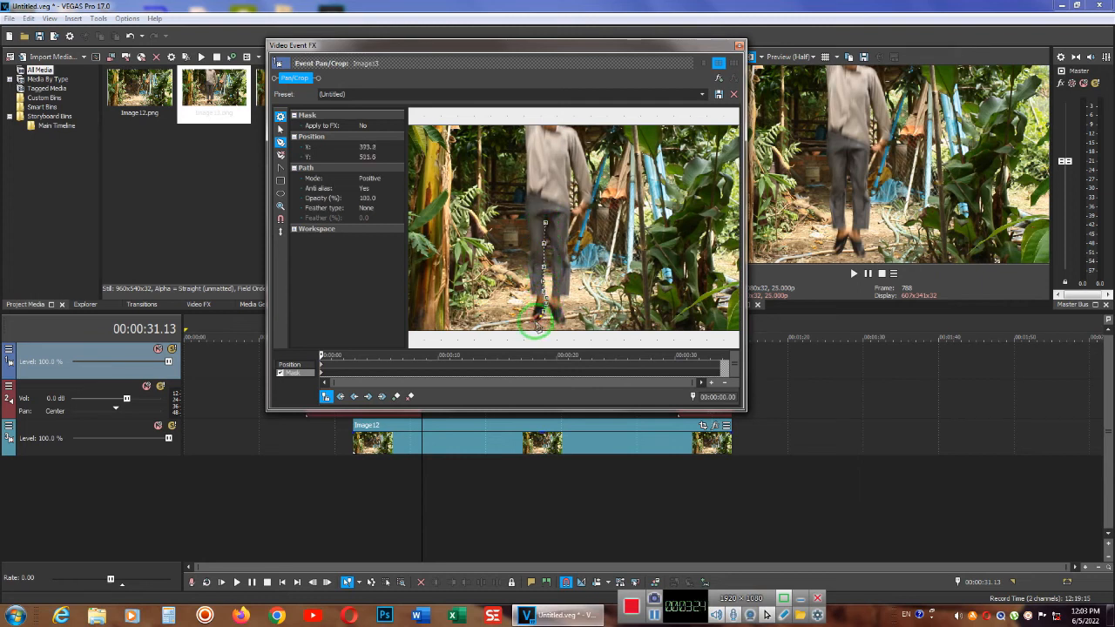
pyautogui.click(529, 274)
pyautogui.click(529, 257)
pyautogui.click(530, 234)
pyautogui.click(526, 213)
pyautogui.click(527, 177)
pyautogui.click(527, 157)
pyautogui.click(526, 141)
pyautogui.click(526, 129)
pyautogui.click(527, 120)
pyautogui.click(536, 113)
pyautogui.click(550, 113)
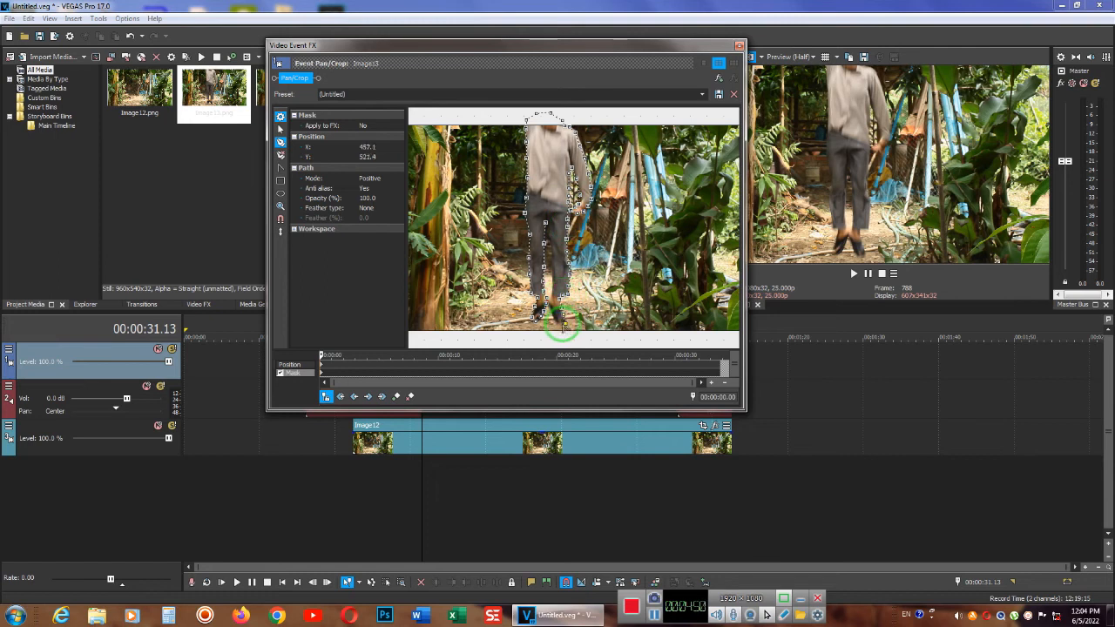
pyautogui.click(544, 222)
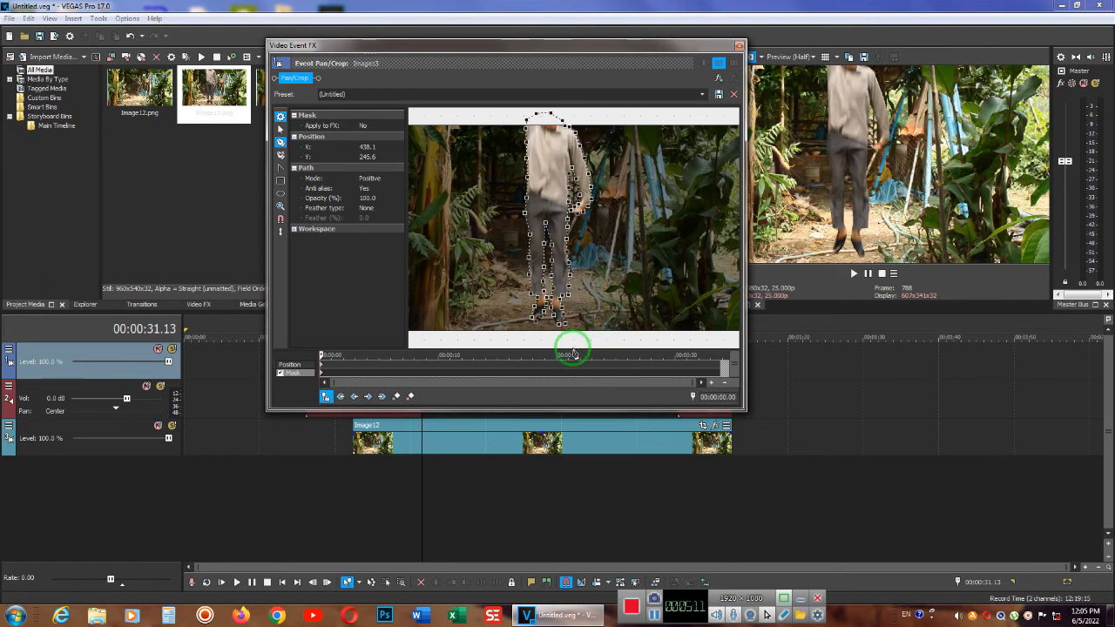
# Step: Add a position keyframe at 00:00:01.24 in Image13 that shifts the crop frame down by about half its height, raising the man
pyautogui.click(287, 365)
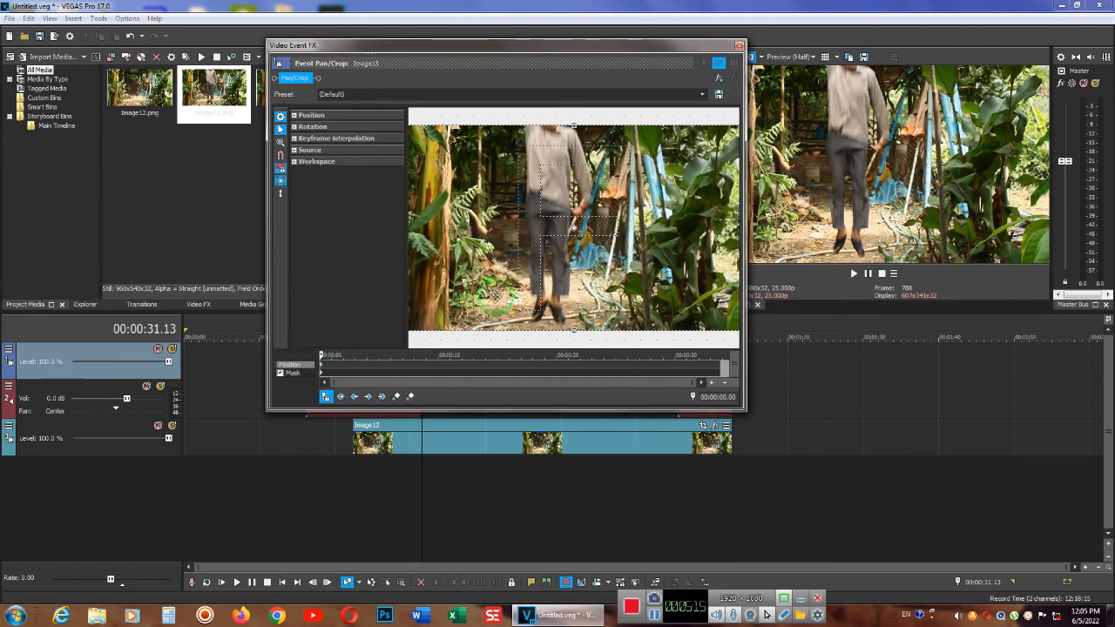
pyautogui.scroll(-3, 564, 235)
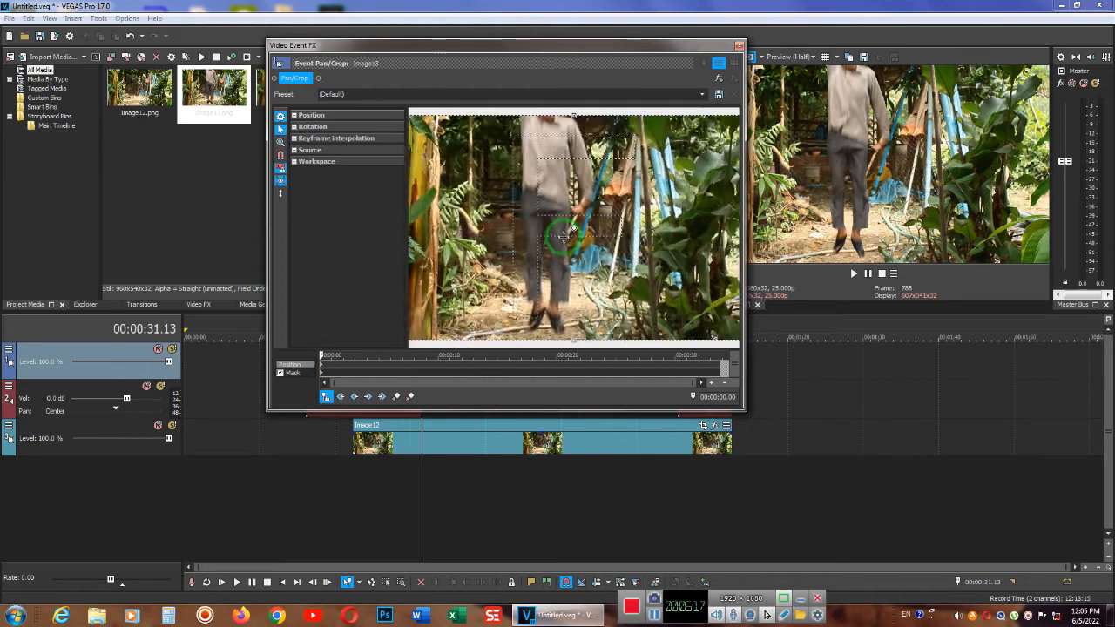
pyautogui.scroll(-2, 564, 235)
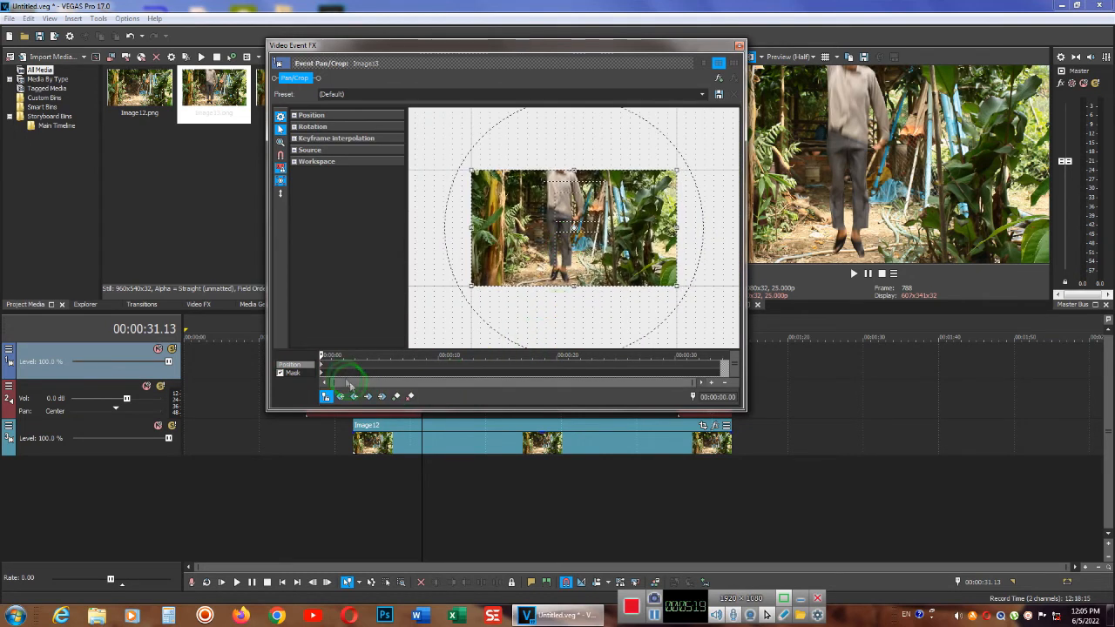
pyautogui.moveTo(321, 353); pyautogui.dragTo(342, 355)
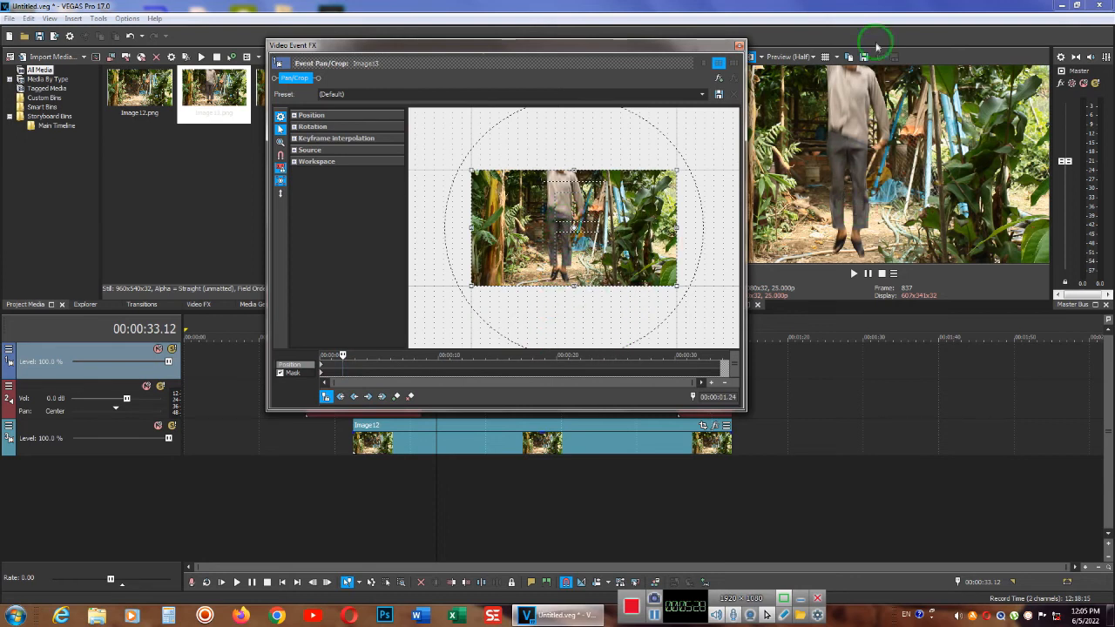
pyautogui.moveTo(554, 215); pyautogui.dragTo(544, 273)
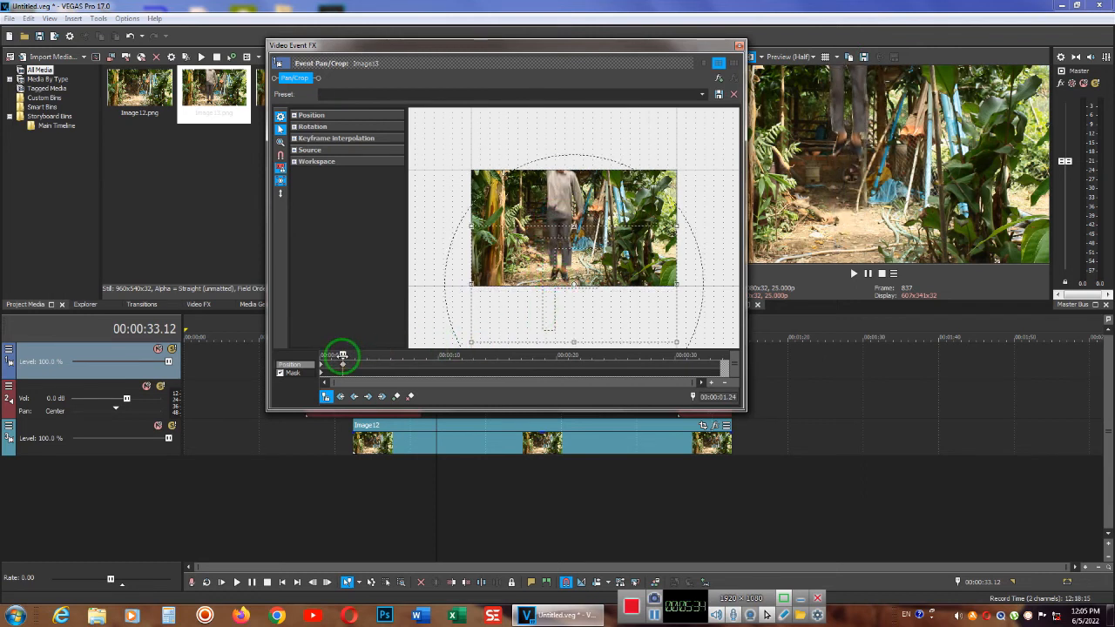
# Step: Add a position keyframe at 00:00:03.23 that moves the crop frame below the picture so the man leaves the frame, and close Pan/Crop
pyautogui.moveTo(342, 355); pyautogui.dragTo(366, 356)
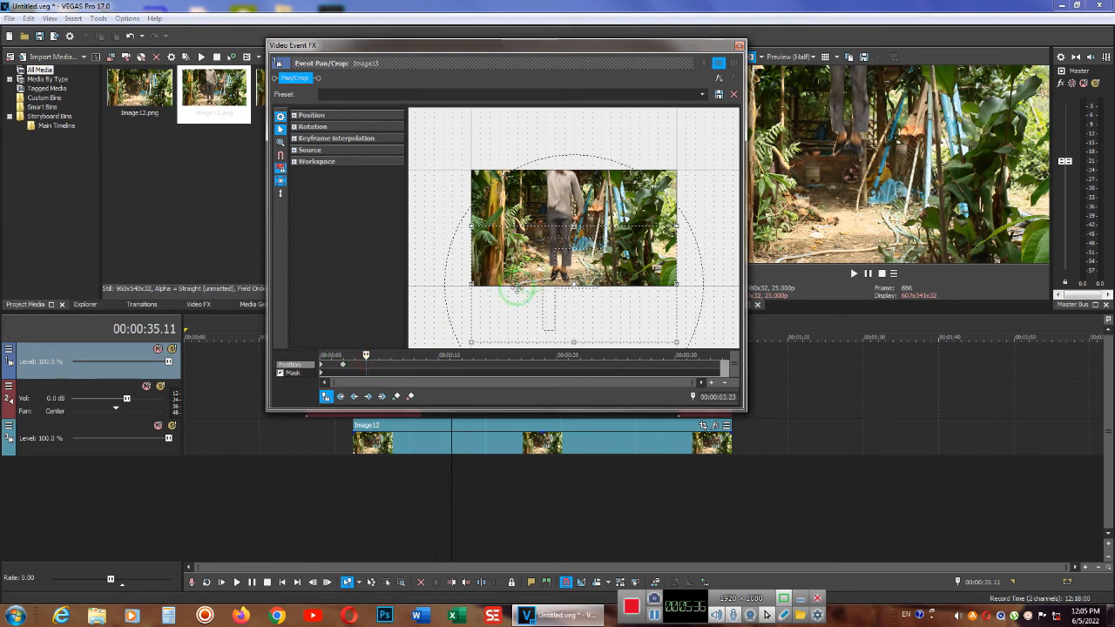
pyautogui.moveTo(558, 247); pyautogui.dragTo(554, 332)
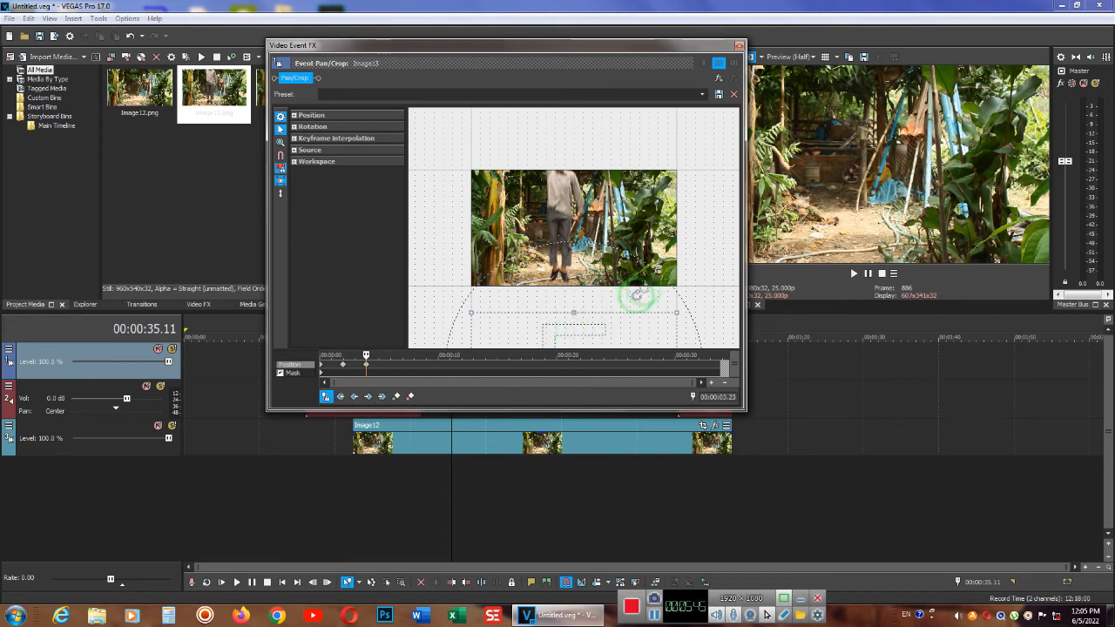
pyautogui.click(738, 46)
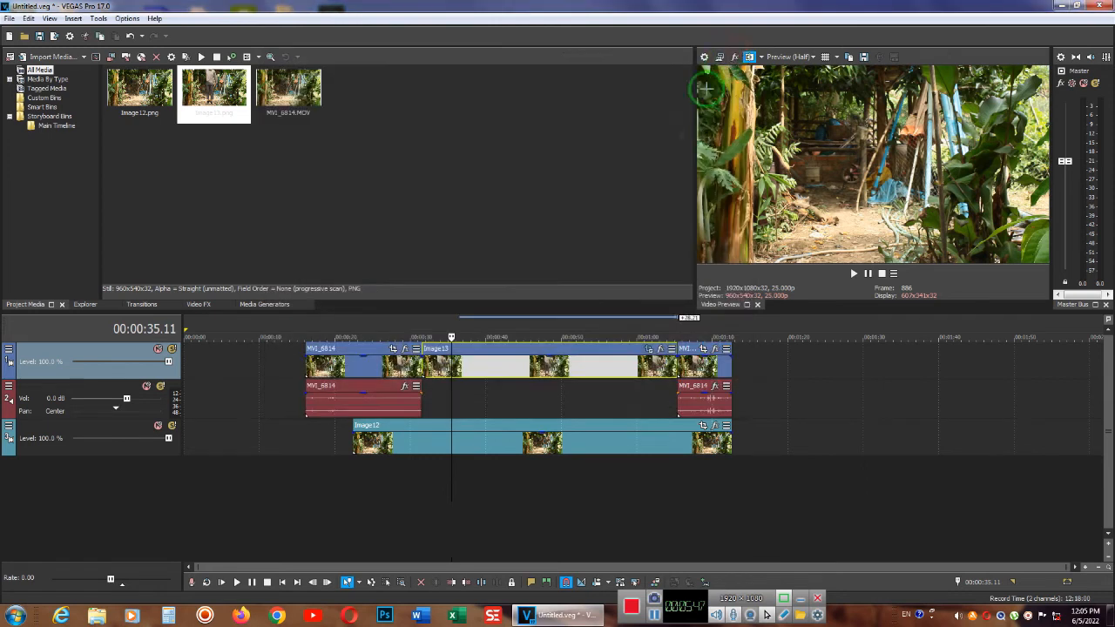
# Step: Play the timeline from just before the jump to check the man's flight out of the frame
pyautogui.click(414, 495)
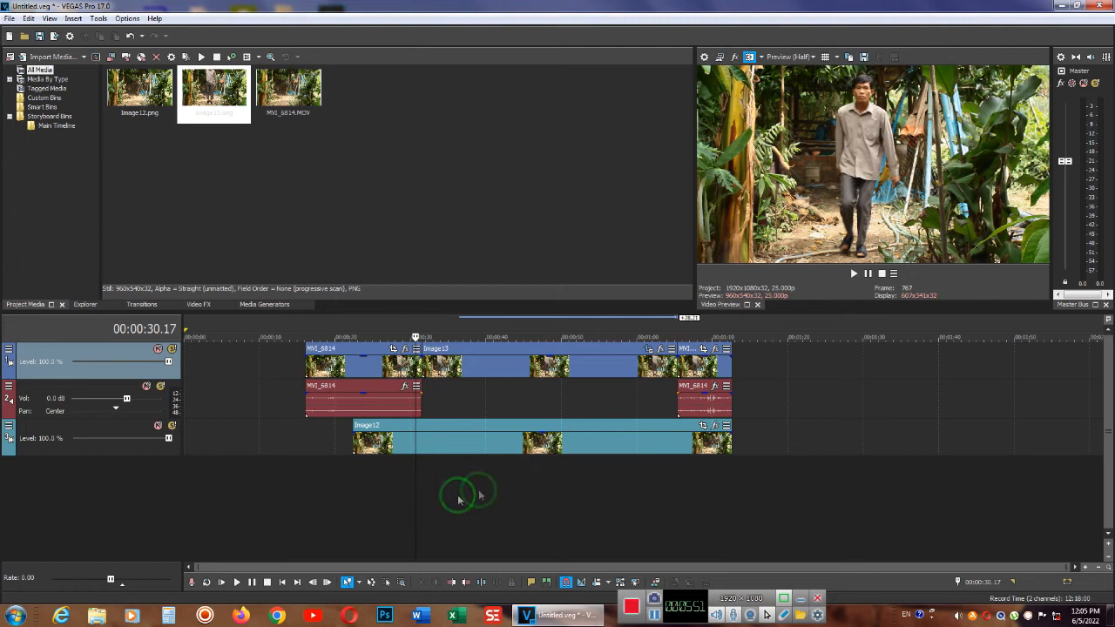
pyautogui.click(854, 273)
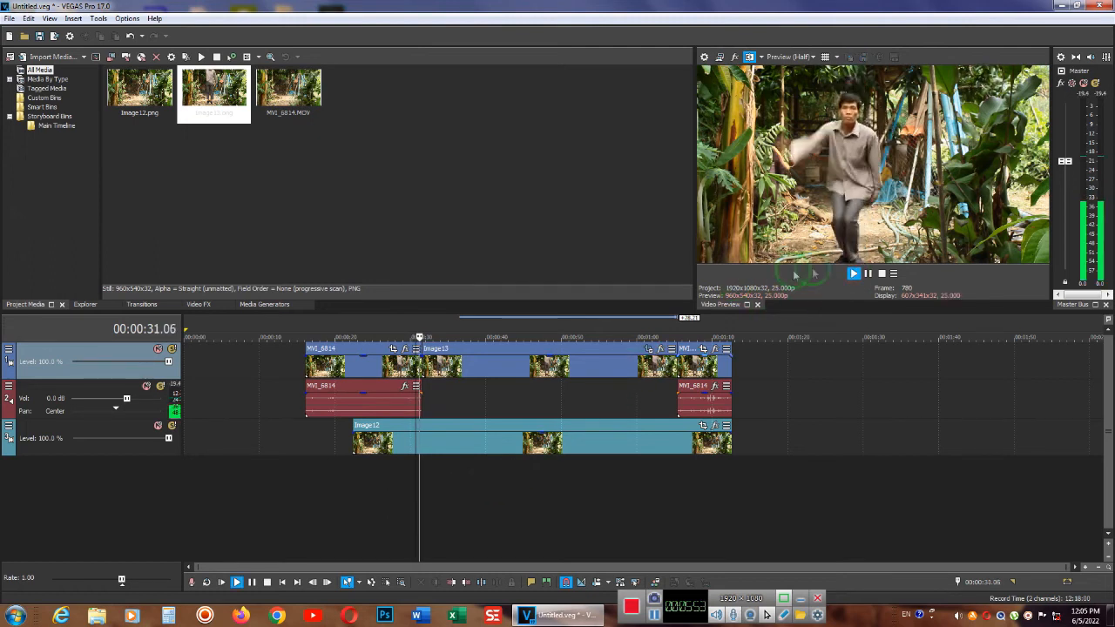
pyautogui.click(869, 274)
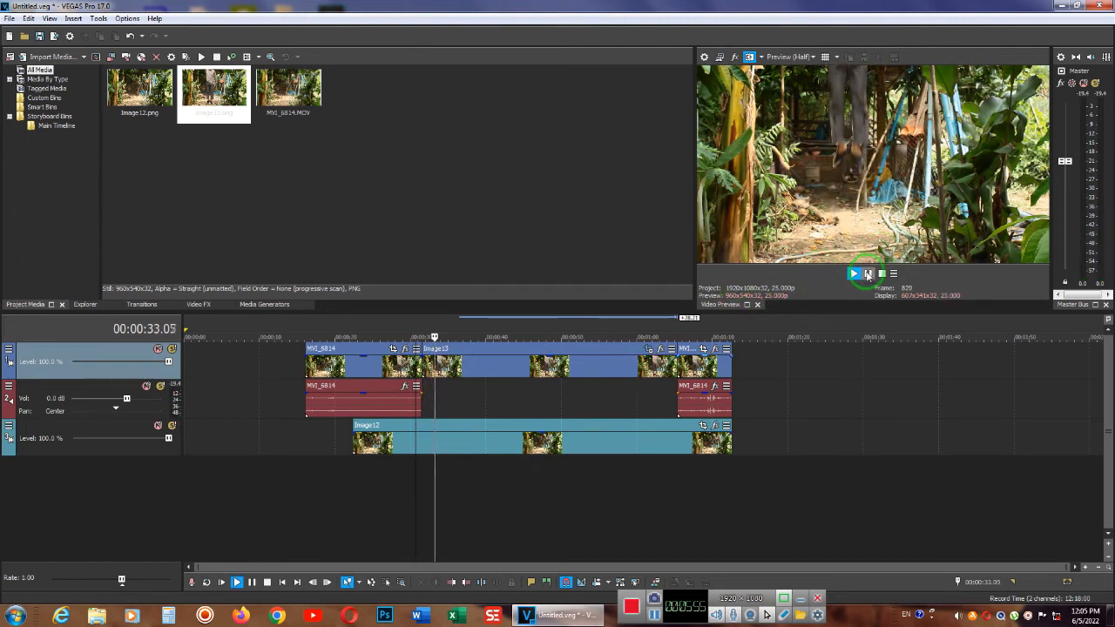
pyautogui.click(868, 274)
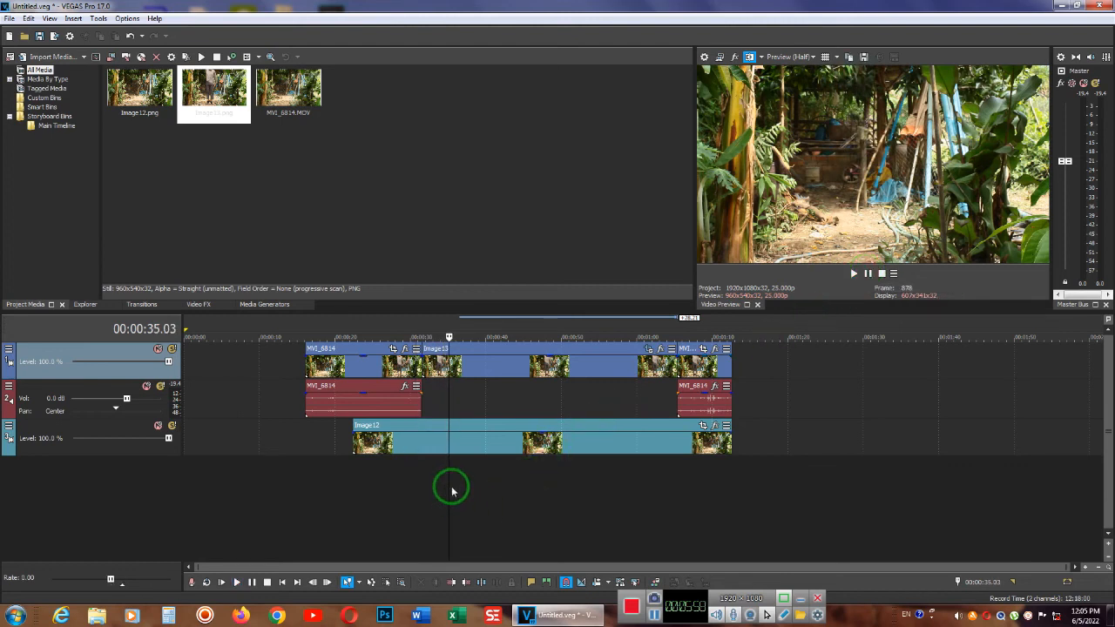
# Step: In Image13's Pan/Crop, move the second and third position keyframes close to the start to make the man rise faster
pyautogui.moveTo(448, 487); pyautogui.dragTo(421, 488)
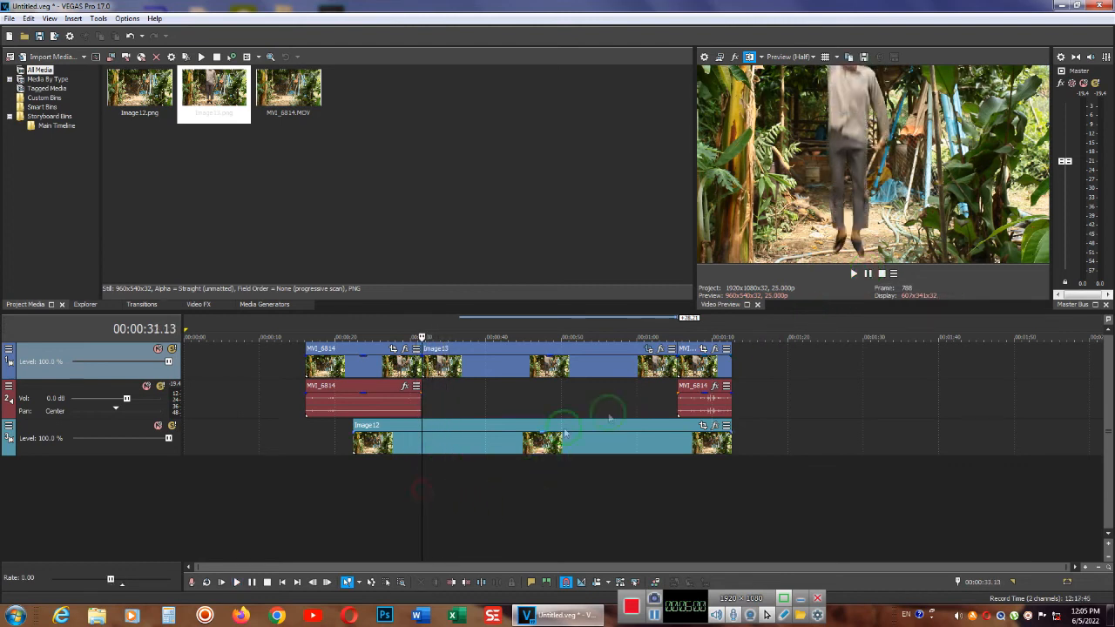
pyautogui.click(649, 350)
pyautogui.click(339, 365)
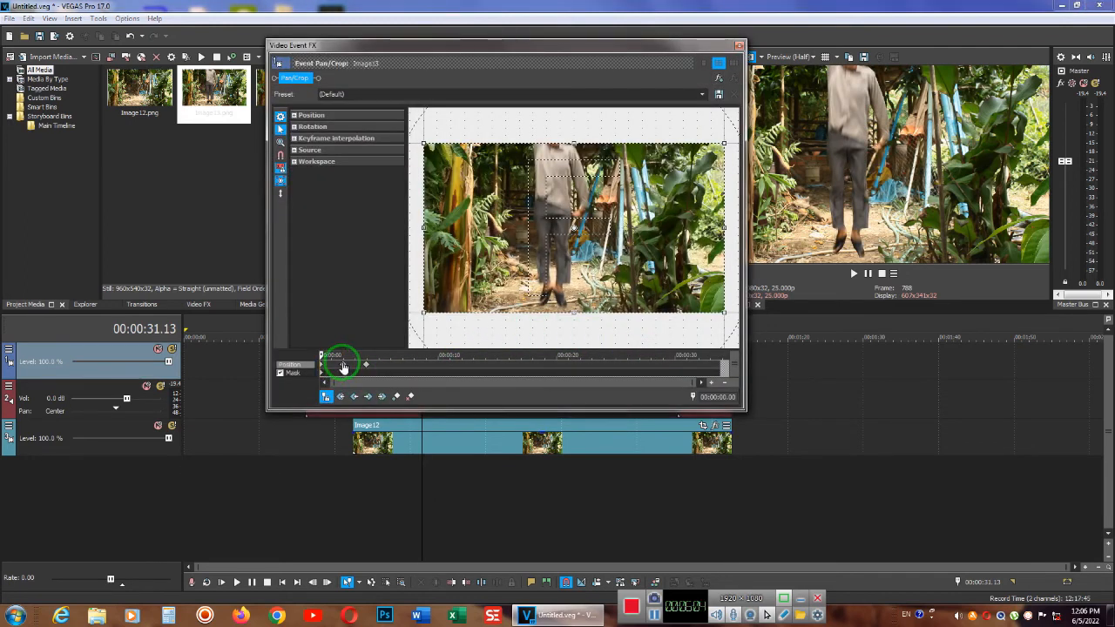
pyautogui.moveTo(338, 365)
pyautogui.mouseDown()
pyautogui.moveTo(326, 366)
pyautogui.moveTo(366, 369)
pyautogui.moveTo(333, 374)
pyautogui.mouseUp()
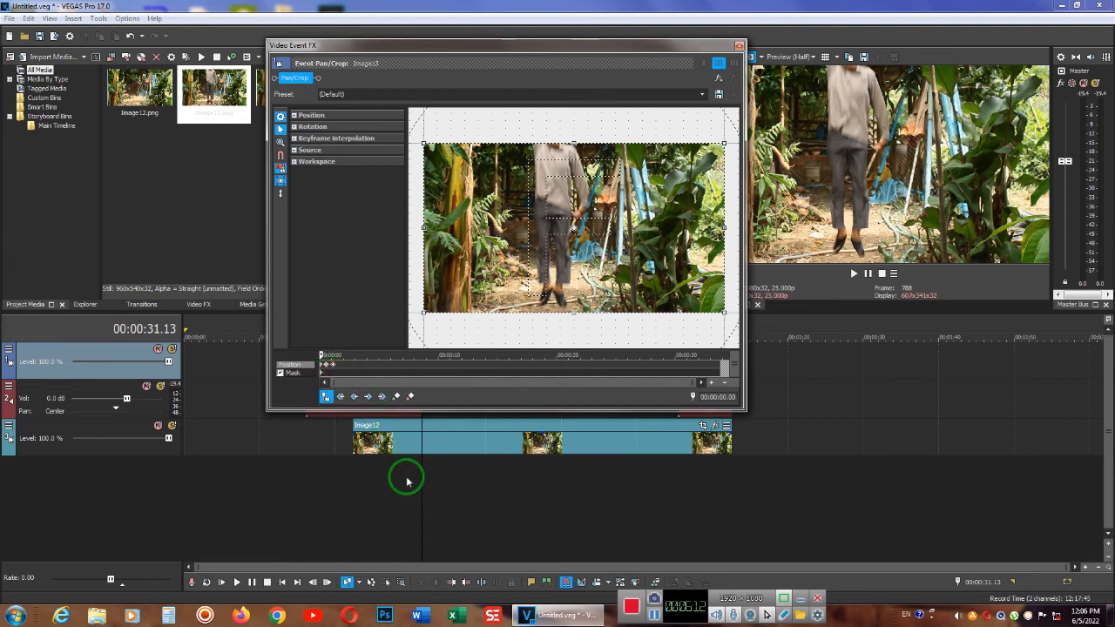
# Step: Play the section from just before Image13 to check the faster rise
pyautogui.click(406, 481)
pyautogui.click(851, 274)
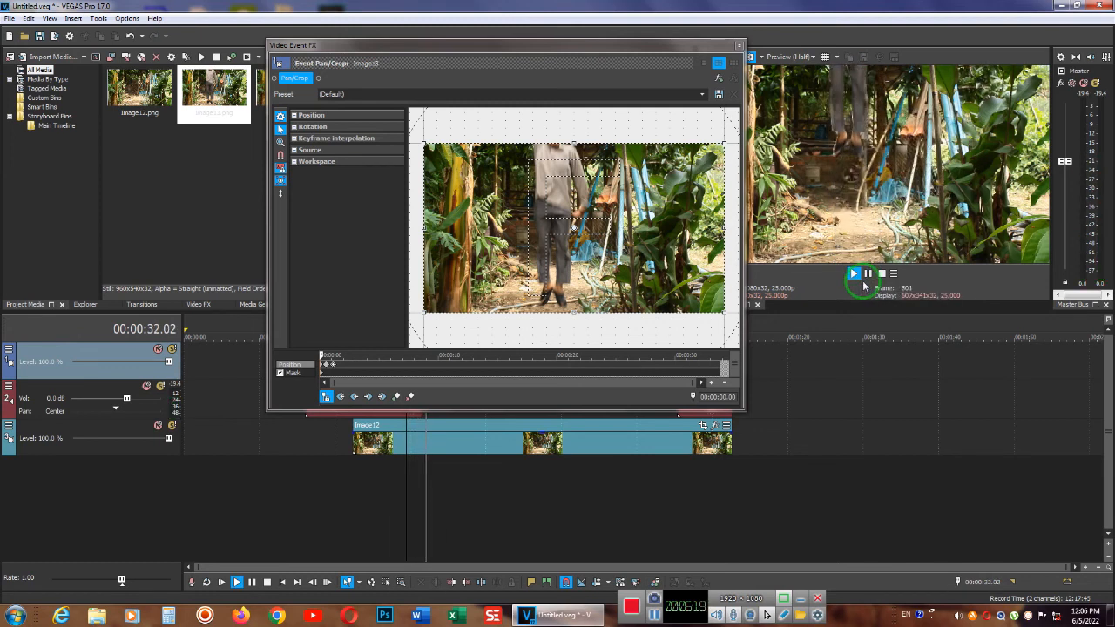
pyautogui.click(342, 375)
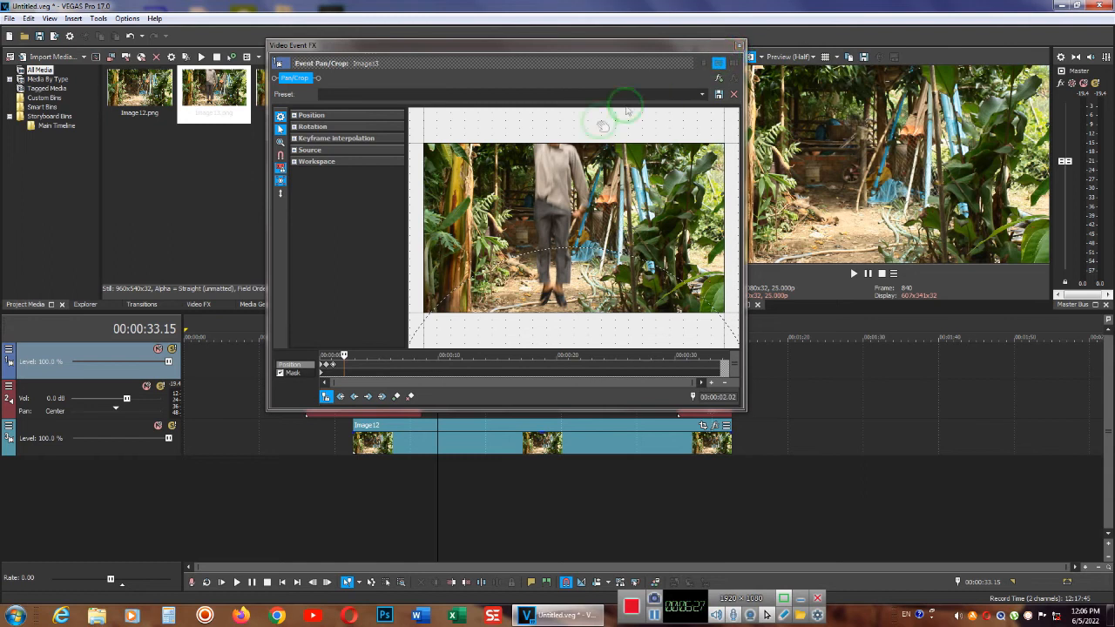
# Step: Apply the Extreme Blur preset of Gaussian Blur to the Image13 event after closing its Pan/Crop window
pyautogui.click(199, 305)
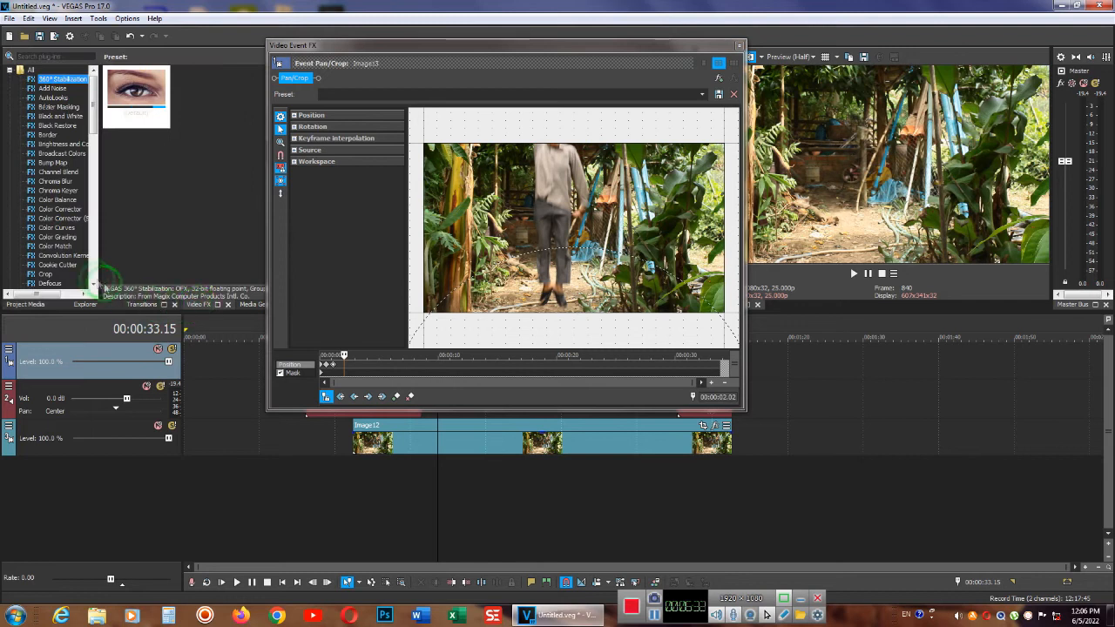
pyautogui.scroll(-4, 59, 224)
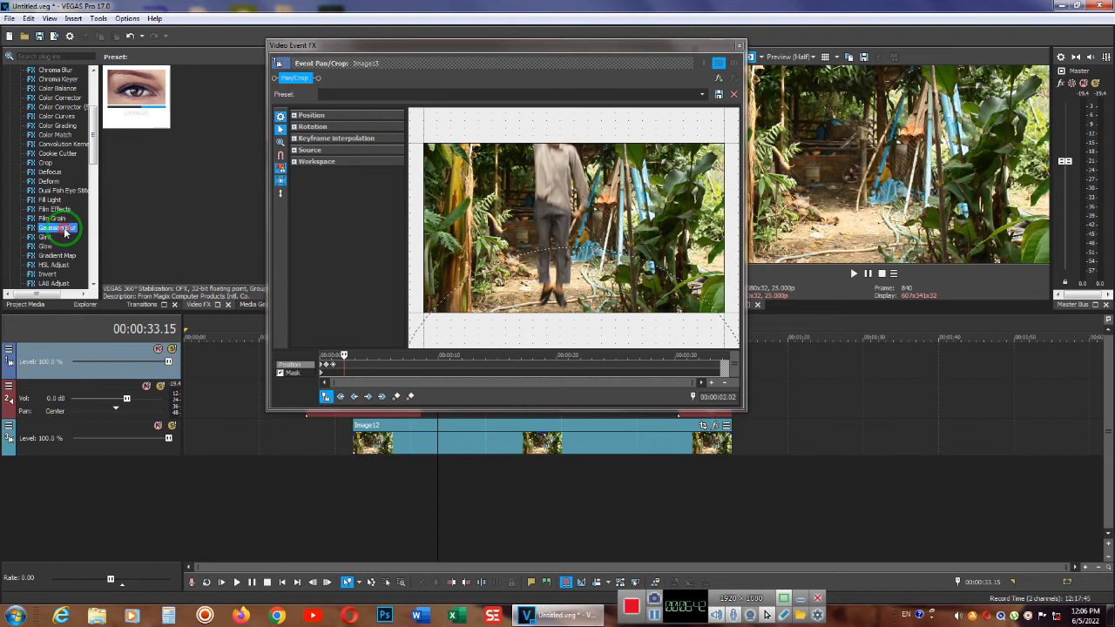
pyautogui.moveTo(441, 49); pyautogui.dragTo(621, 54)
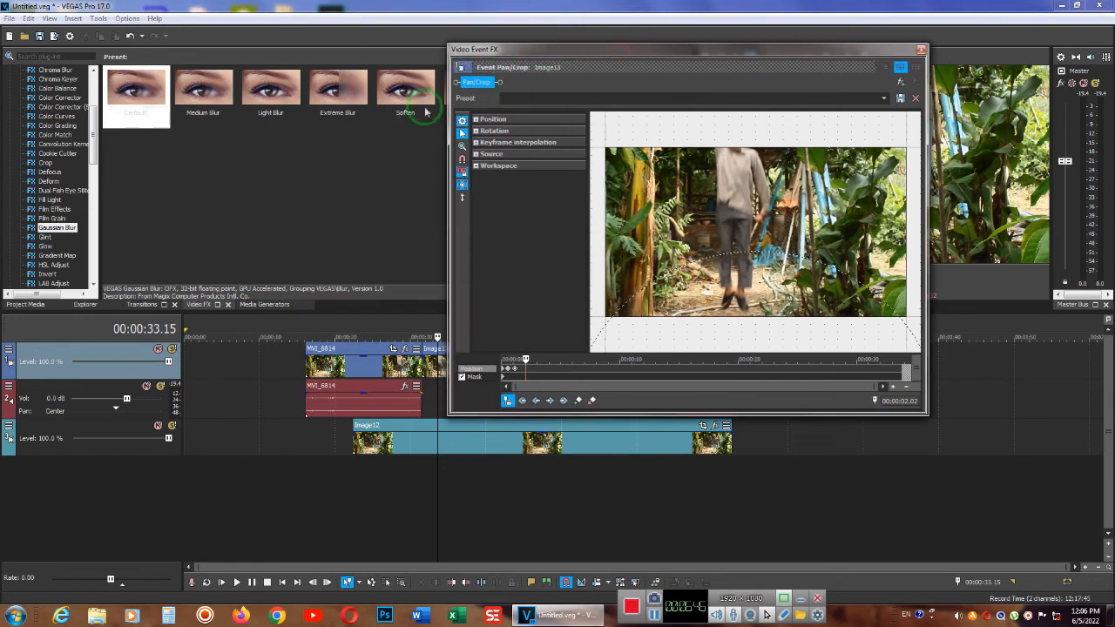
pyautogui.click(339, 99)
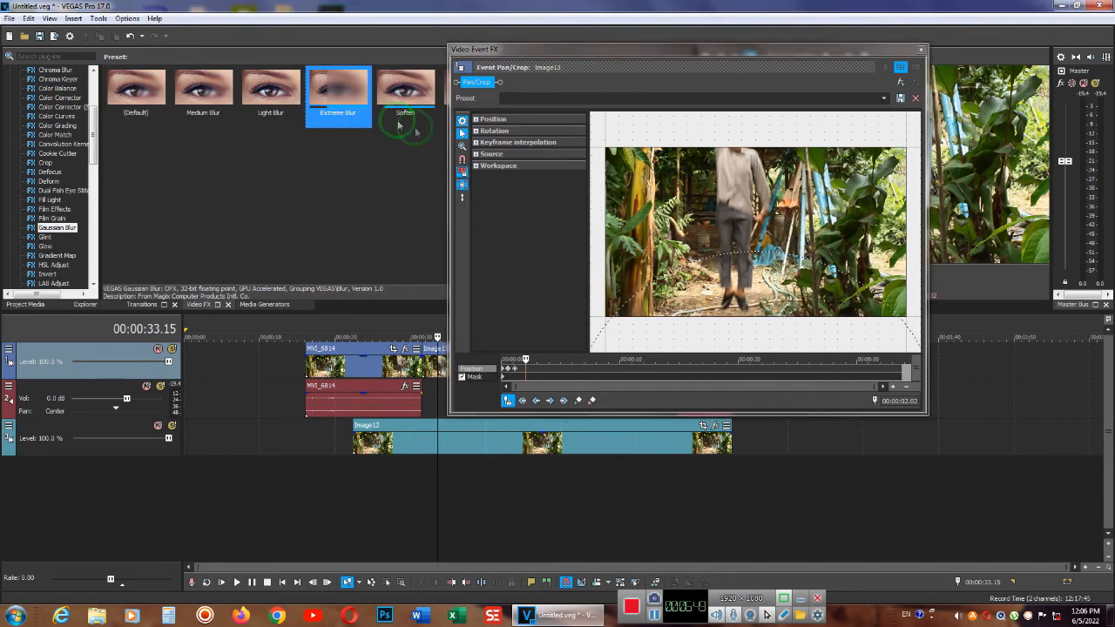
pyautogui.click(921, 50)
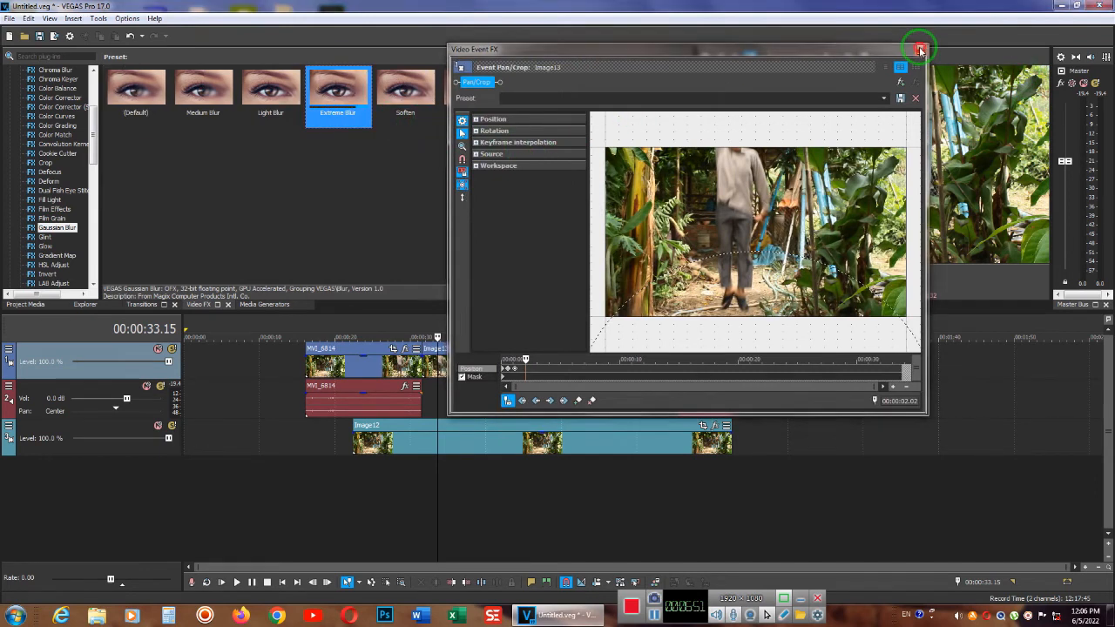
pyautogui.moveTo(349, 122); pyautogui.dragTo(463, 369)
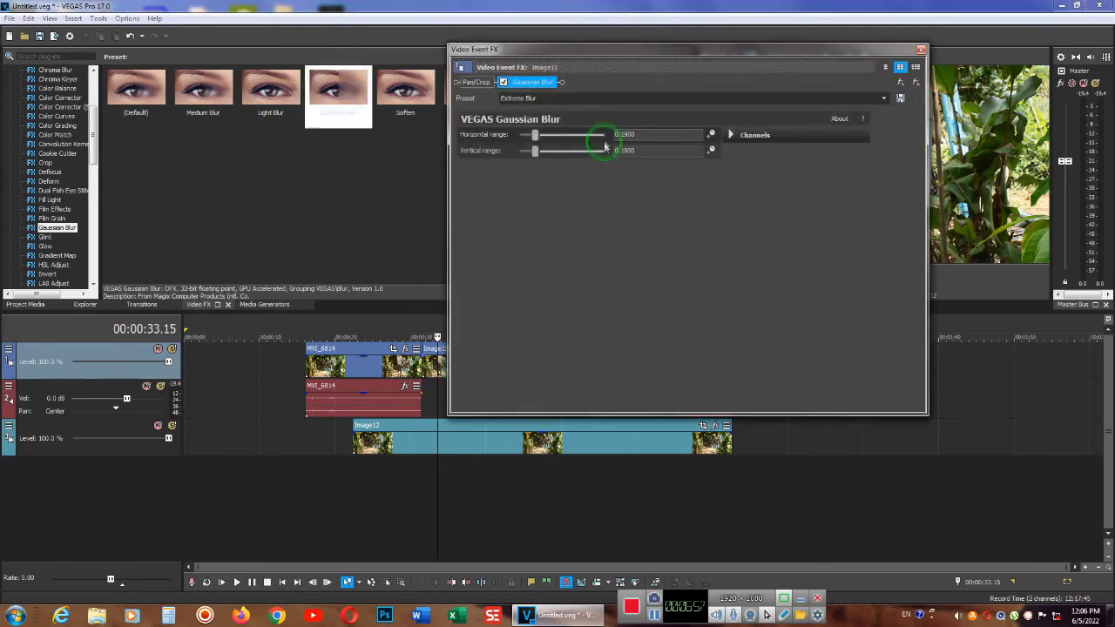
# Step: Set Image13's Gaussian Blur to a horizontal range of 0 and a vertical range of about 0.16, and close the effect window
pyautogui.moveTo(684, 50); pyautogui.dragTo(427, 30)
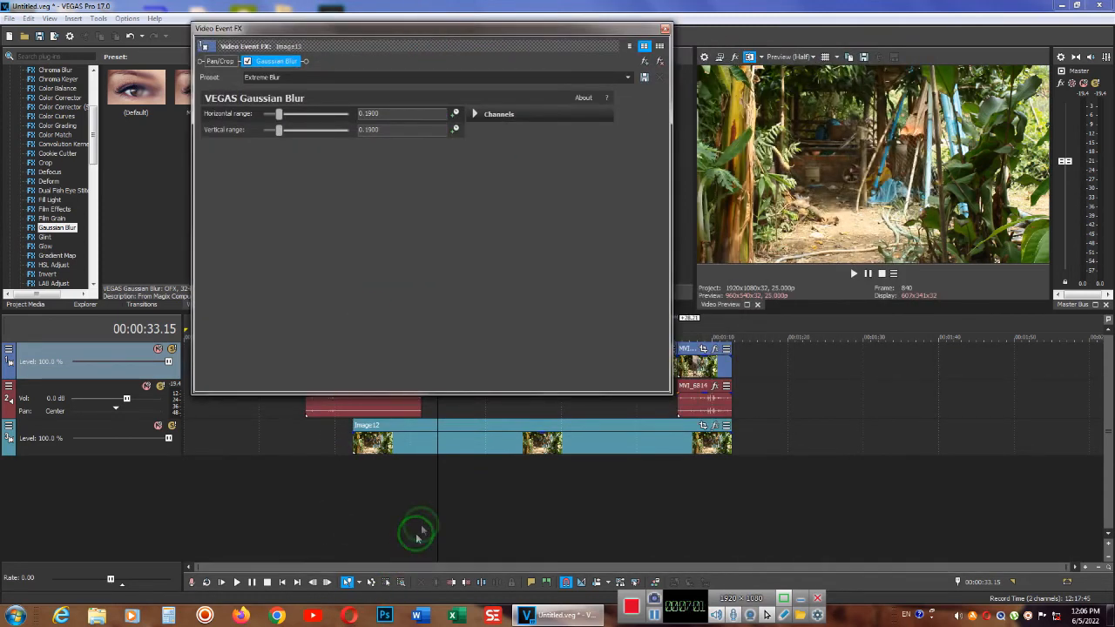
pyautogui.moveTo(416, 394); pyautogui.dragTo(441, 307)
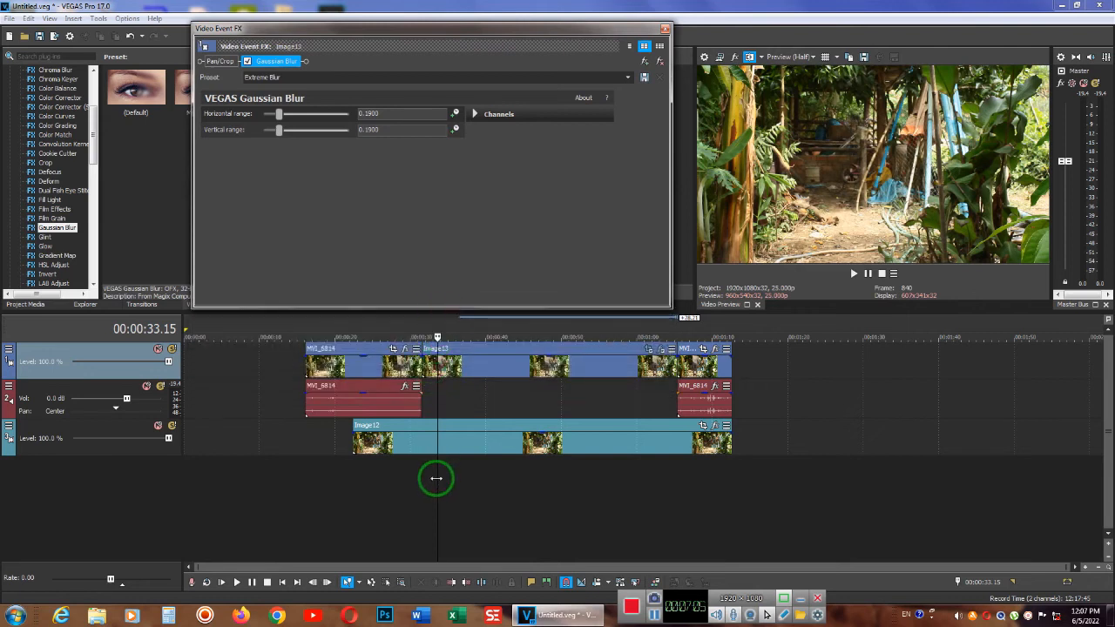
pyautogui.moveTo(436, 478); pyautogui.dragTo(424, 480)
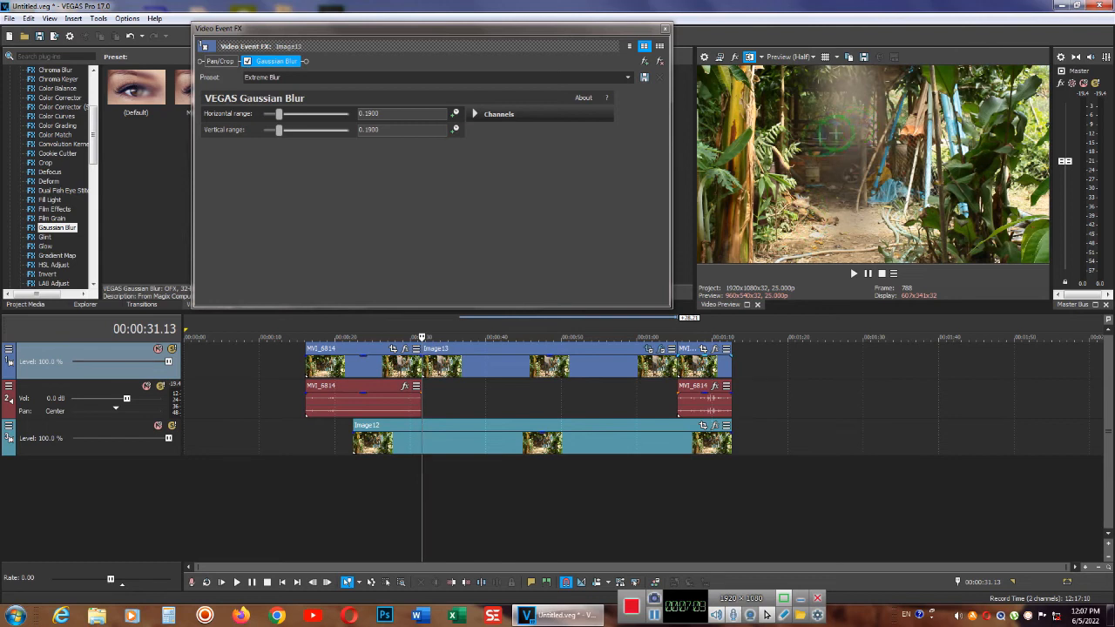
pyautogui.click(278, 116)
pyautogui.moveTo(278, 116); pyautogui.dragTo(246, 124)
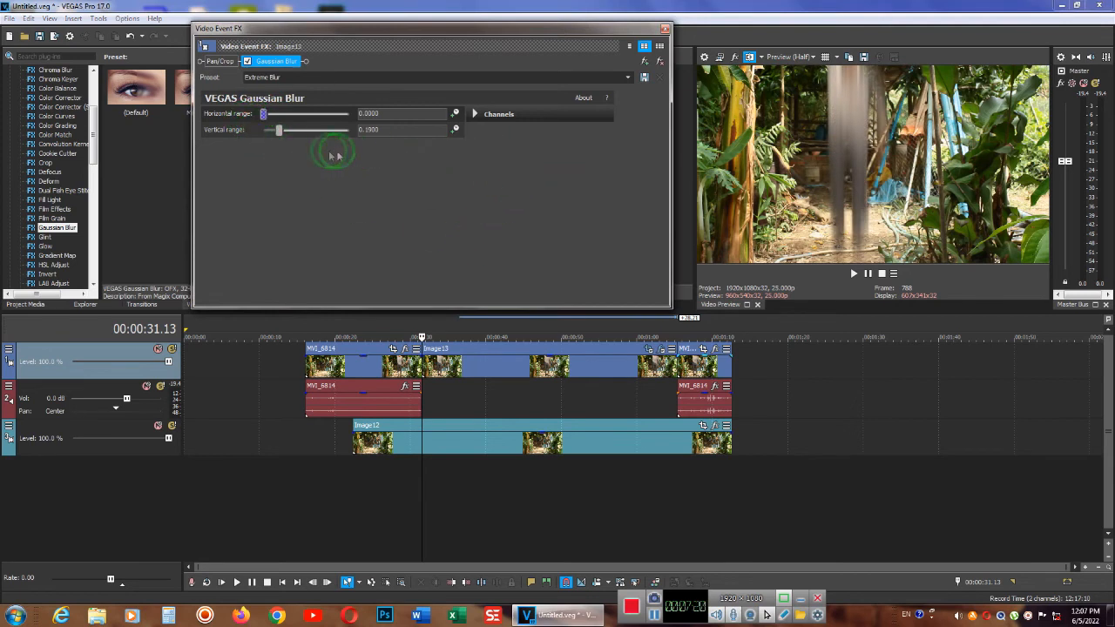
pyautogui.moveTo(278, 132)
pyautogui.mouseDown()
pyautogui.moveTo(258, 137)
pyautogui.moveTo(268, 134)
pyautogui.mouseUp()
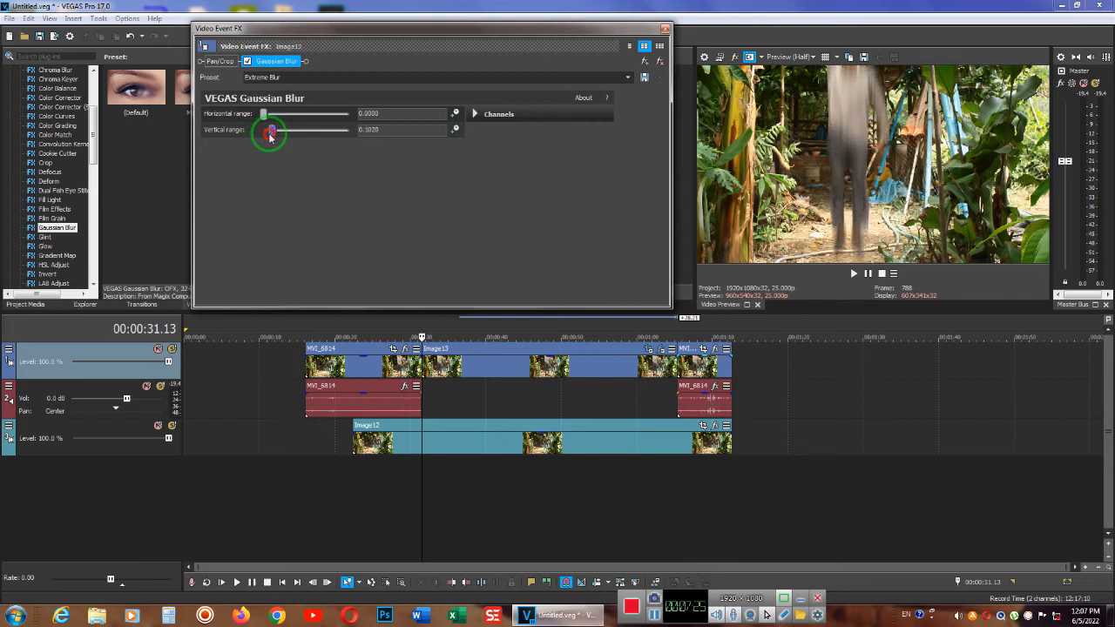
pyautogui.moveTo(270, 135); pyautogui.dragTo(274, 136)
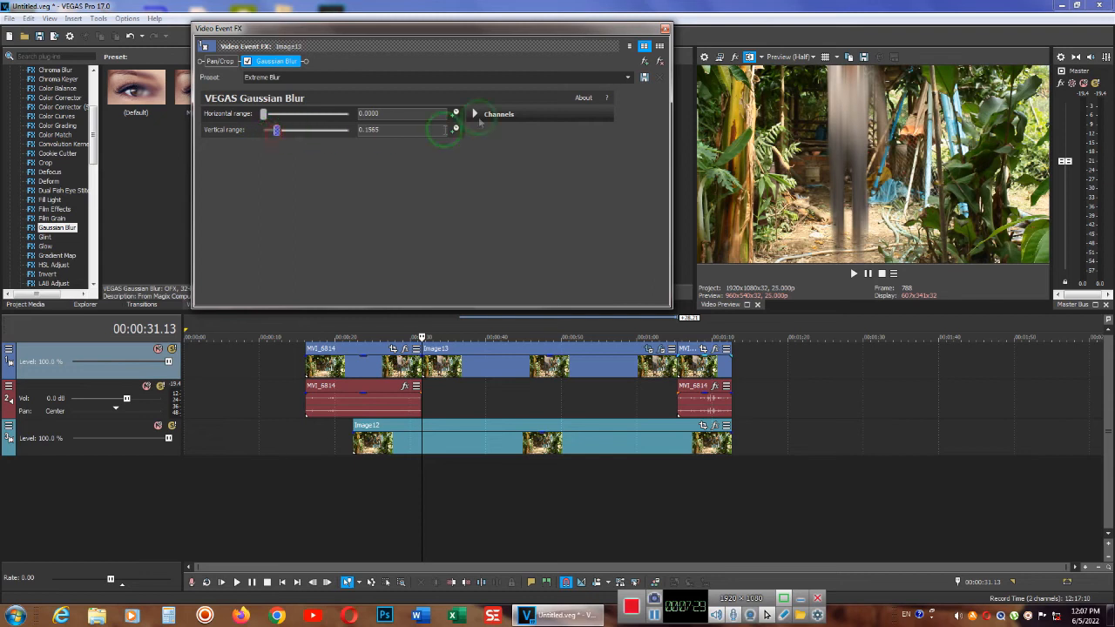
pyautogui.click(664, 30)
# Step: Play the jump from just before Image13 to check the vertical motion blur
pyautogui.click(412, 491)
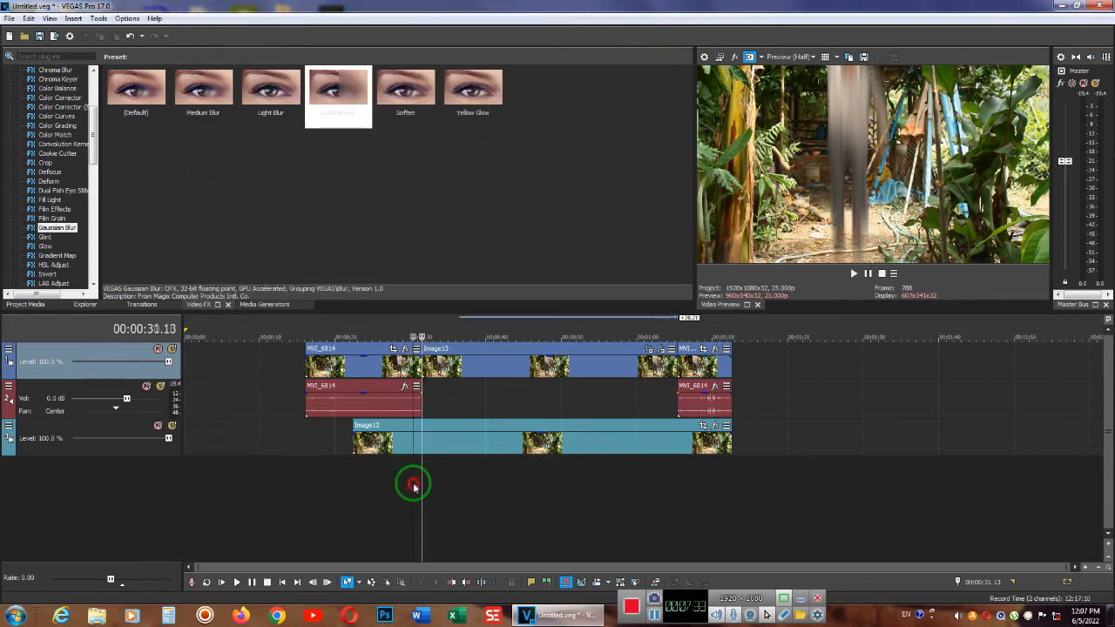
pyautogui.click(855, 273)
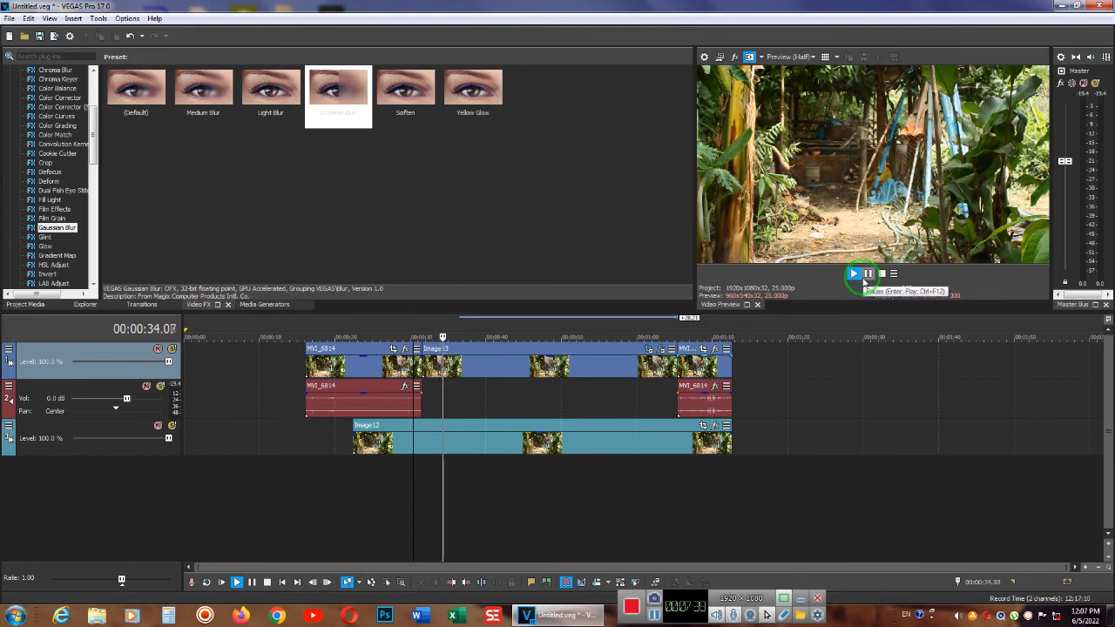
pyautogui.click(868, 275)
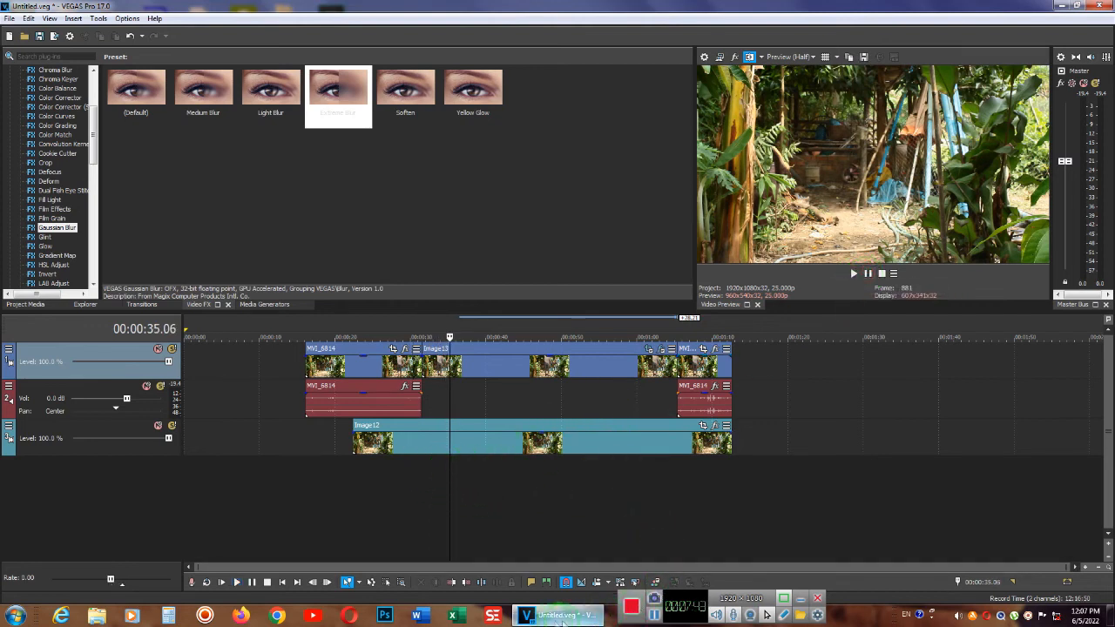
# Step: Switch to the desktop and listen to the mixkit fast small sweep transition sound, closing the player after it
pyautogui.click(541, 616)
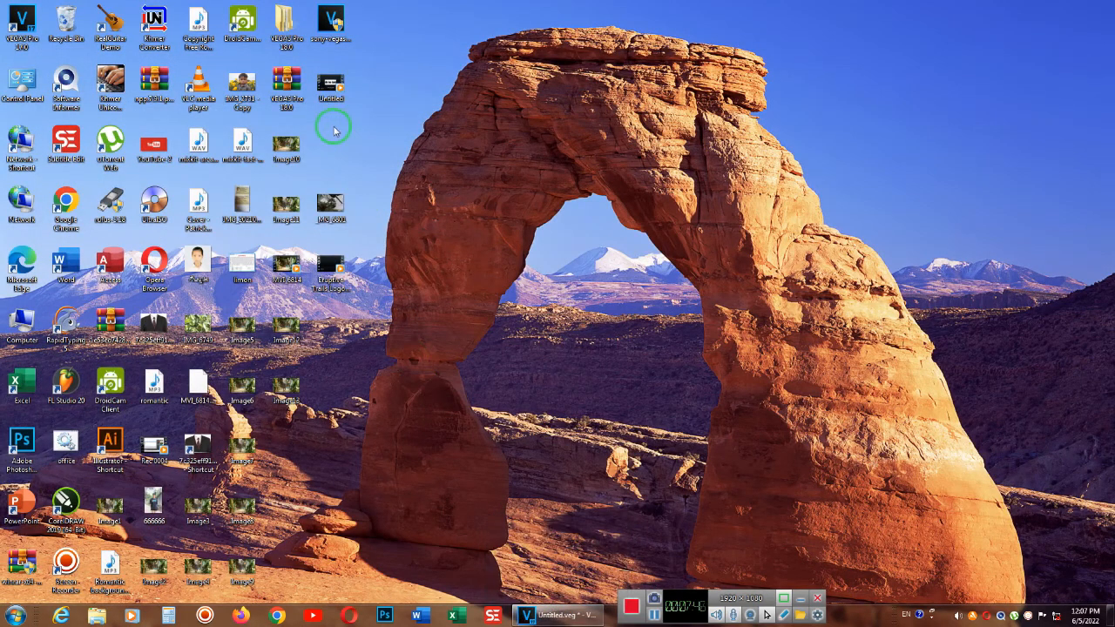
pyautogui.doubleClick(242, 150)
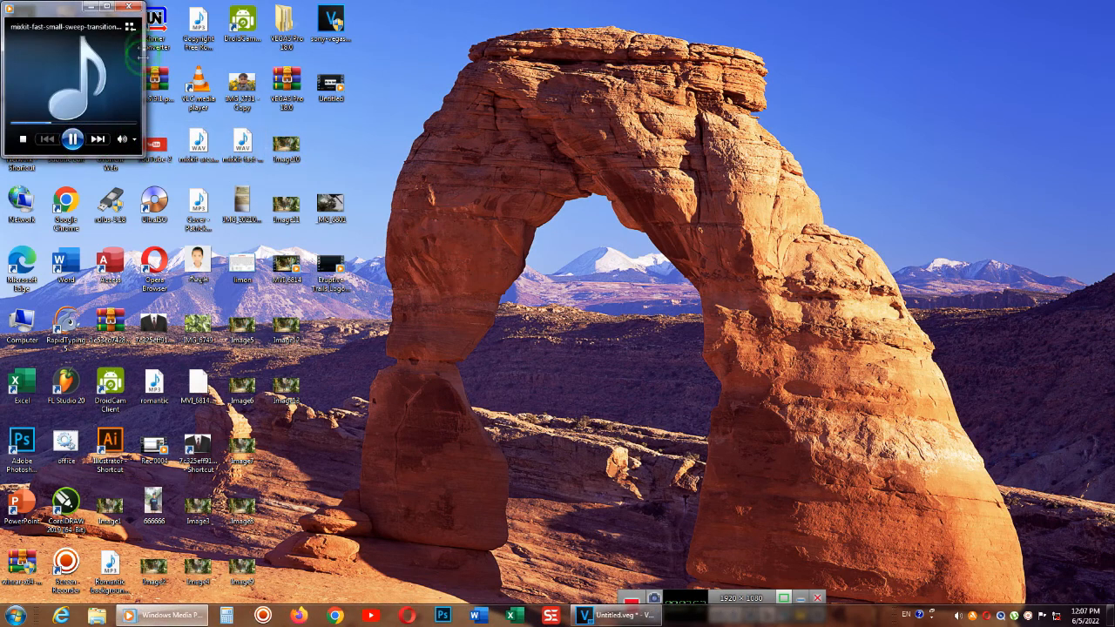
pyautogui.click(129, 7)
# Step: Add the mixkit fast small sweep transition sound from the desktop to the VEGAS Pro audio track at the start of Image13
pyautogui.click(242, 140)
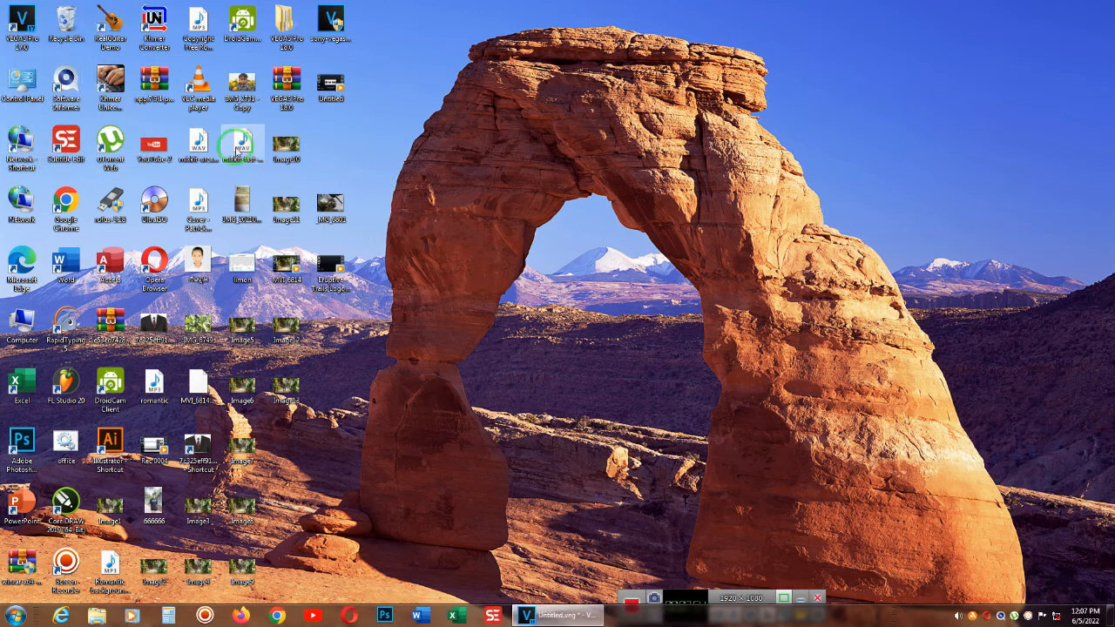
pyautogui.click(546, 616)
pyautogui.moveTo(546, 622); pyautogui.dragTo(425, 393)
# Step: Play the jump twice from just before Image13 to check the sweep sound against the flight
pyautogui.click(416, 493)
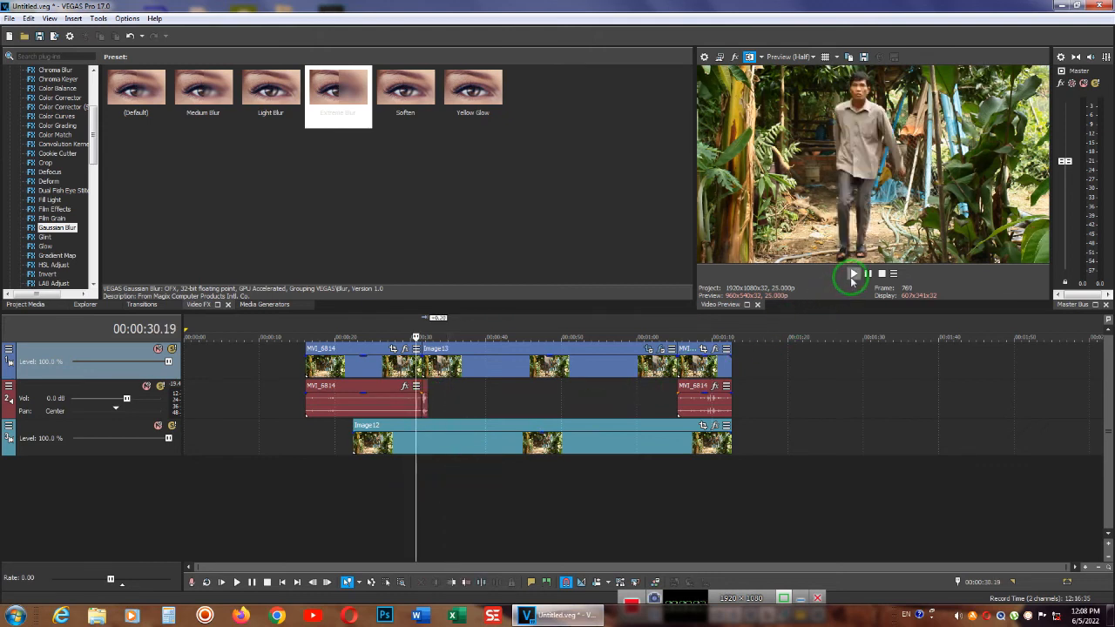
pyautogui.click(852, 275)
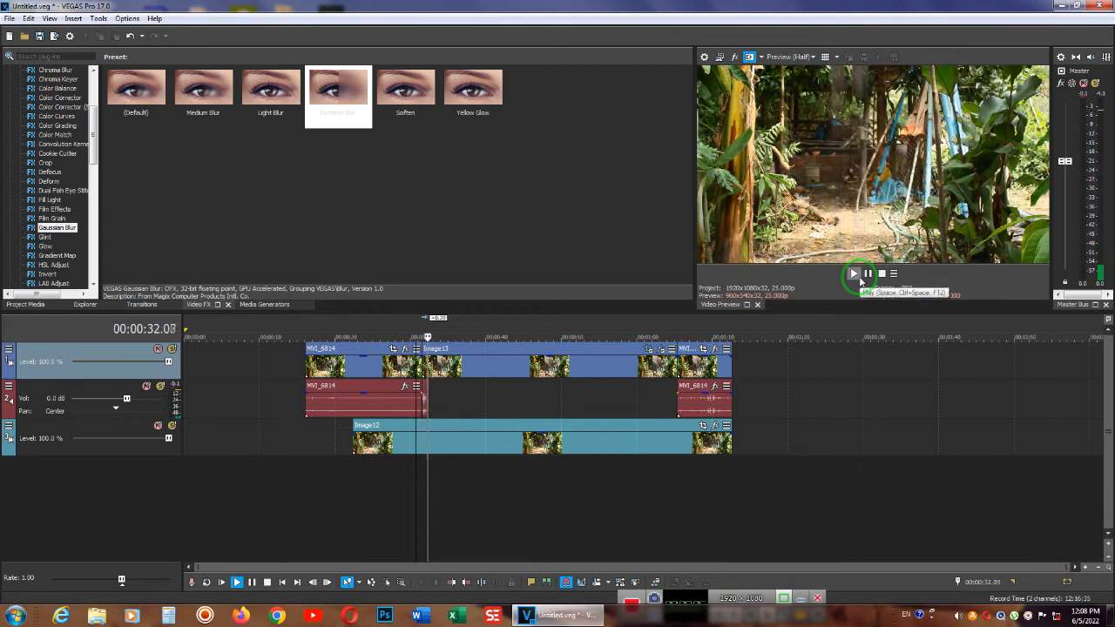
pyautogui.click(869, 275)
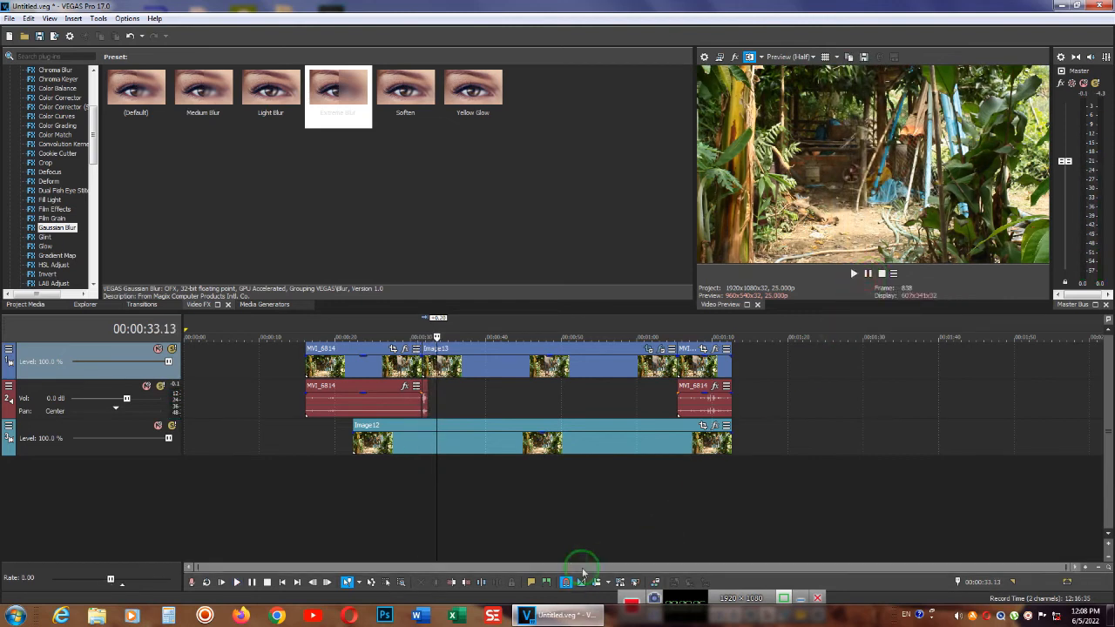
pyautogui.click(414, 491)
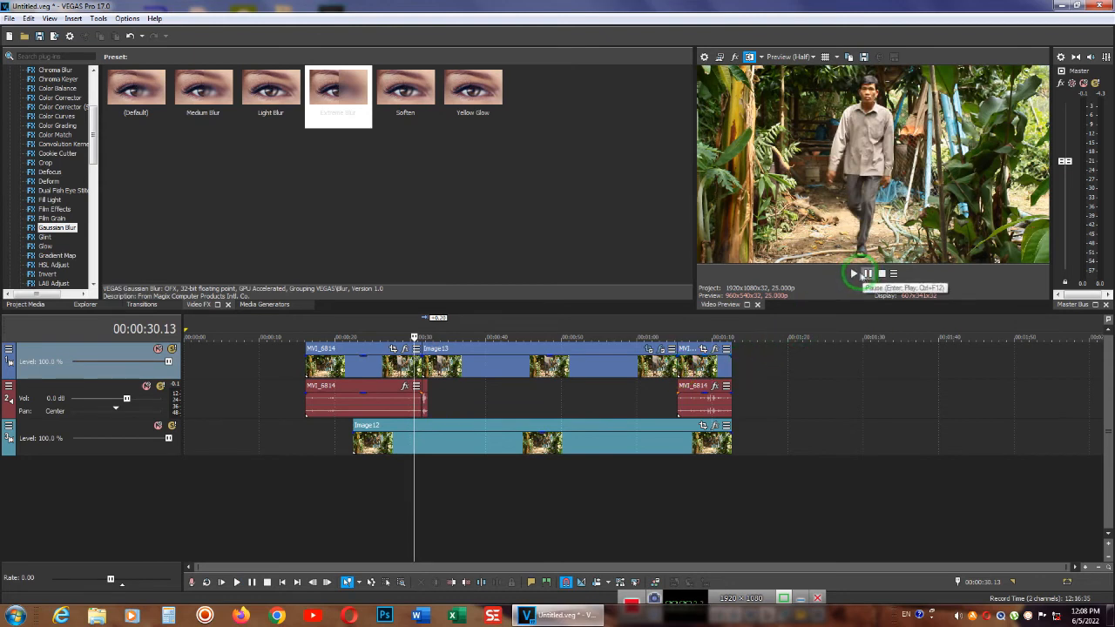
pyautogui.click(855, 274)
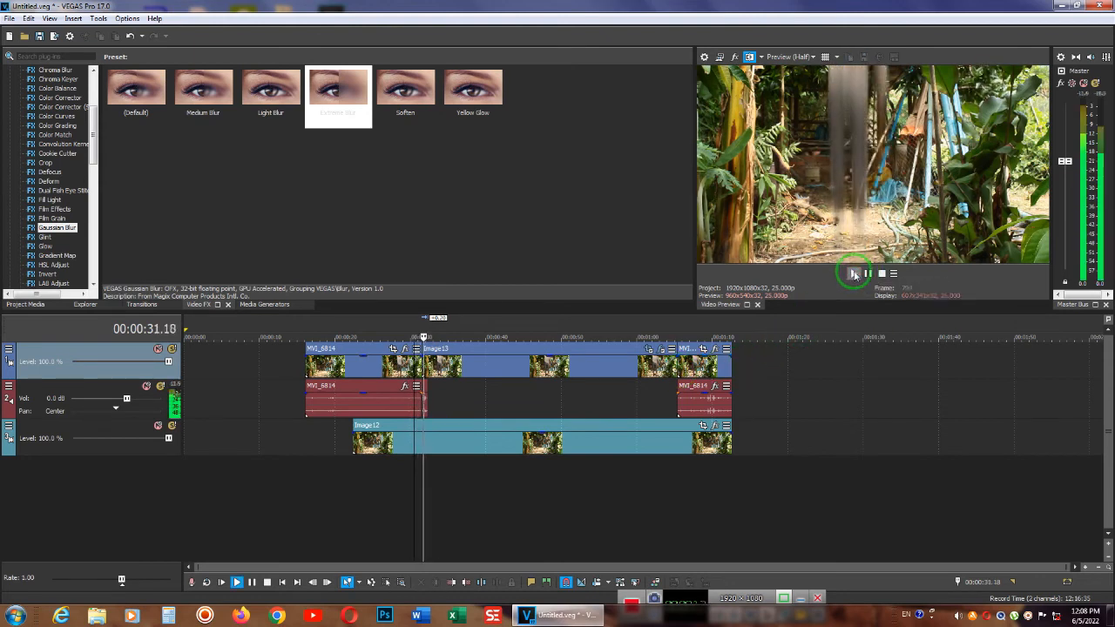
# Step: Remove the audio of the first MVI_6814 clip from its group so it separates from the video
pyautogui.click(364, 399)
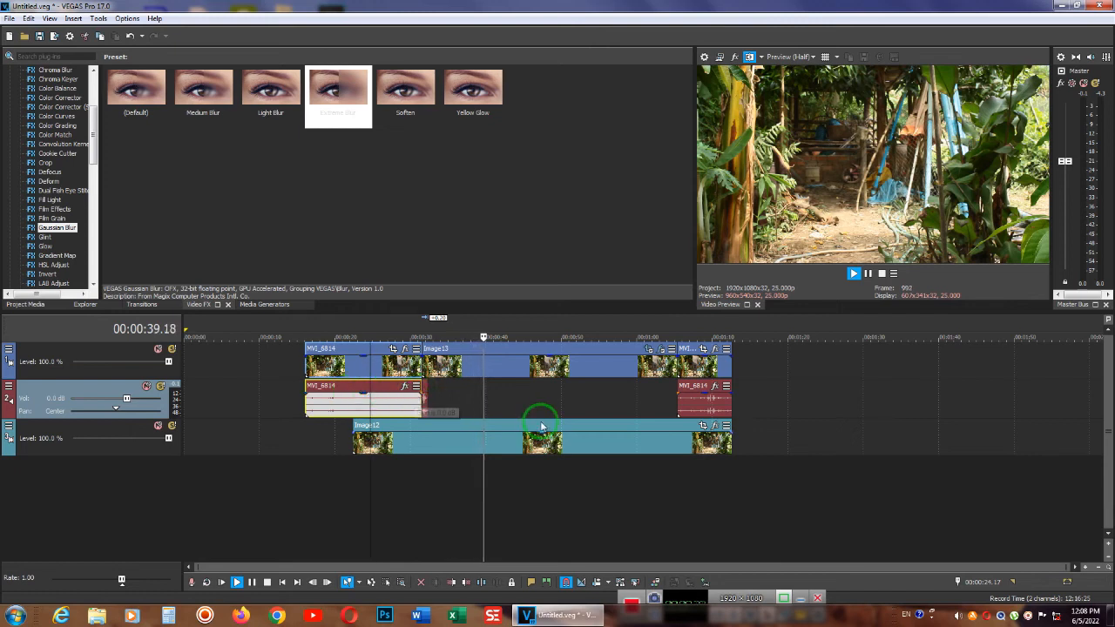
pyautogui.press('space')
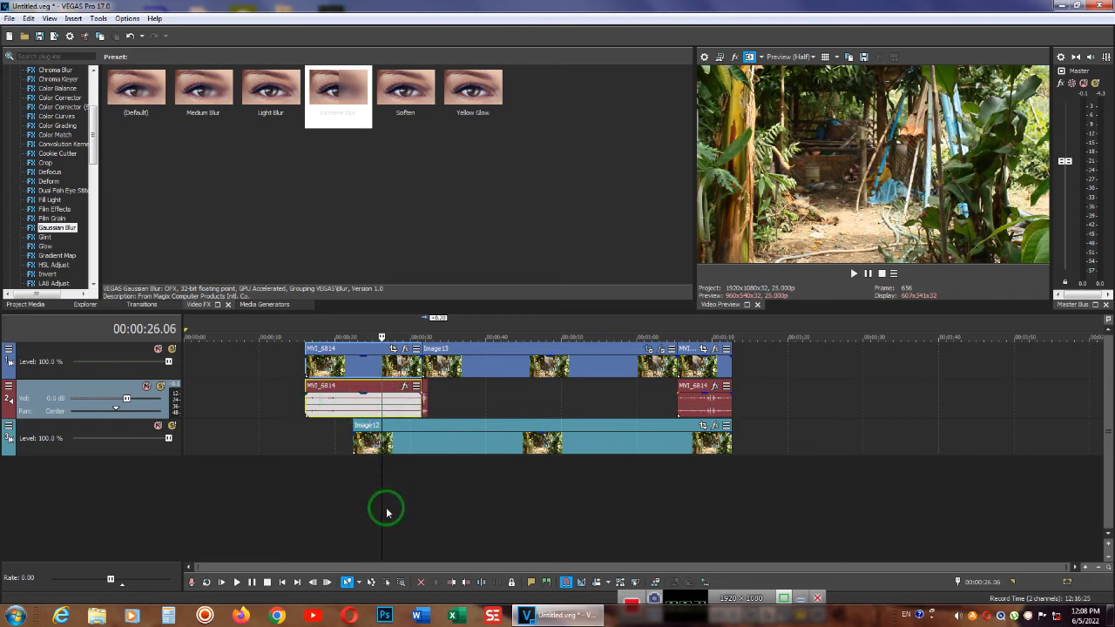
pyautogui.moveTo(380, 494); pyautogui.dragTo(331, 490)
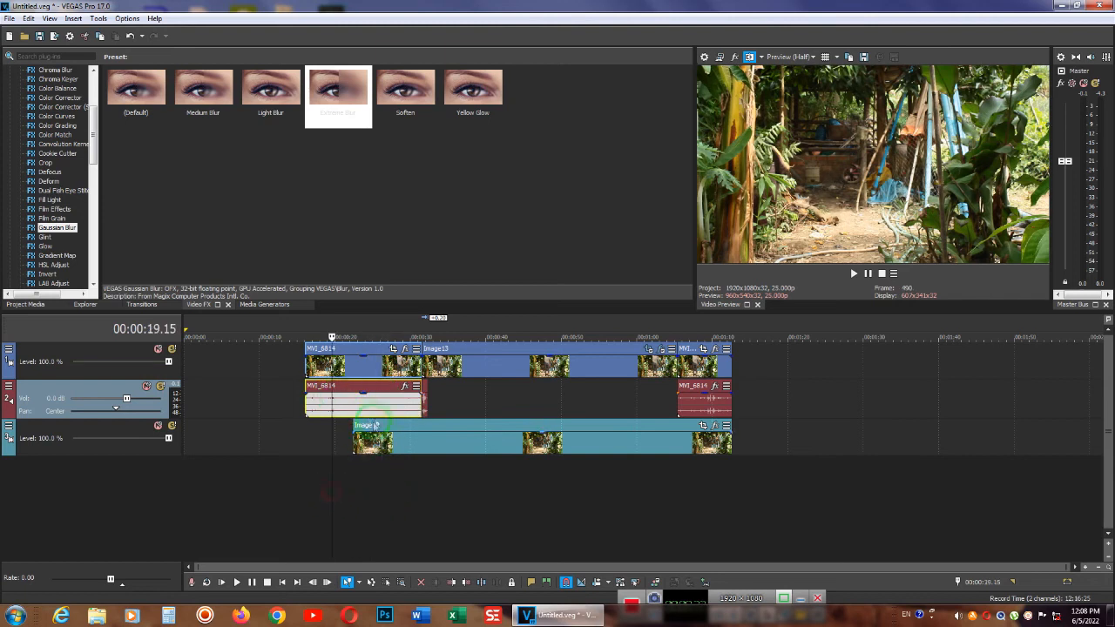
pyautogui.click(371, 403)
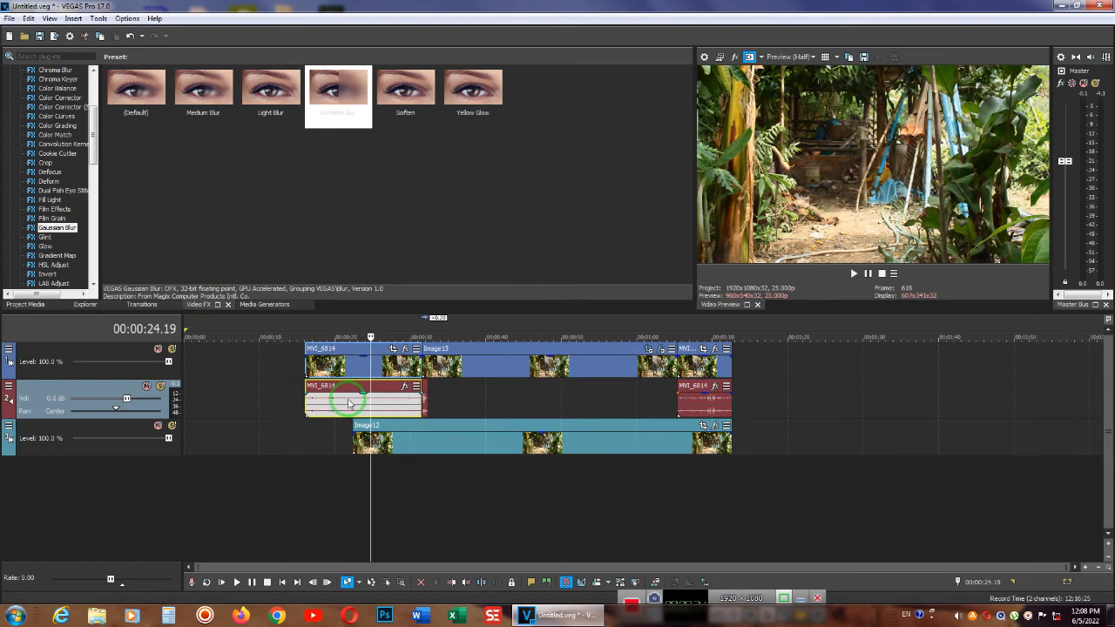
pyautogui.rightClick(351, 401)
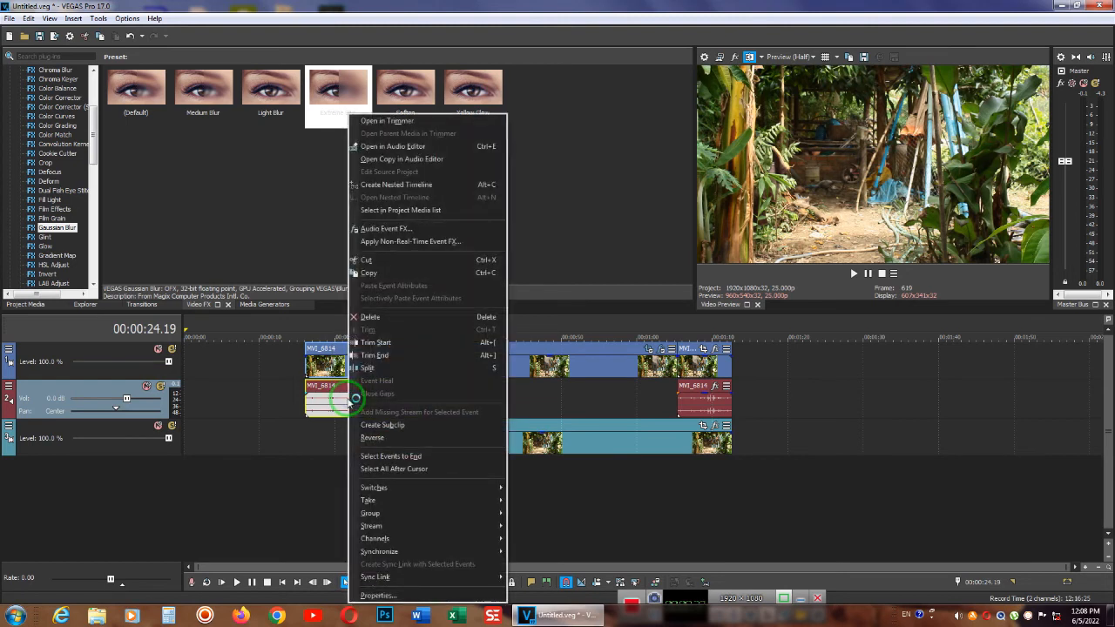
pyautogui.moveTo(402, 516)
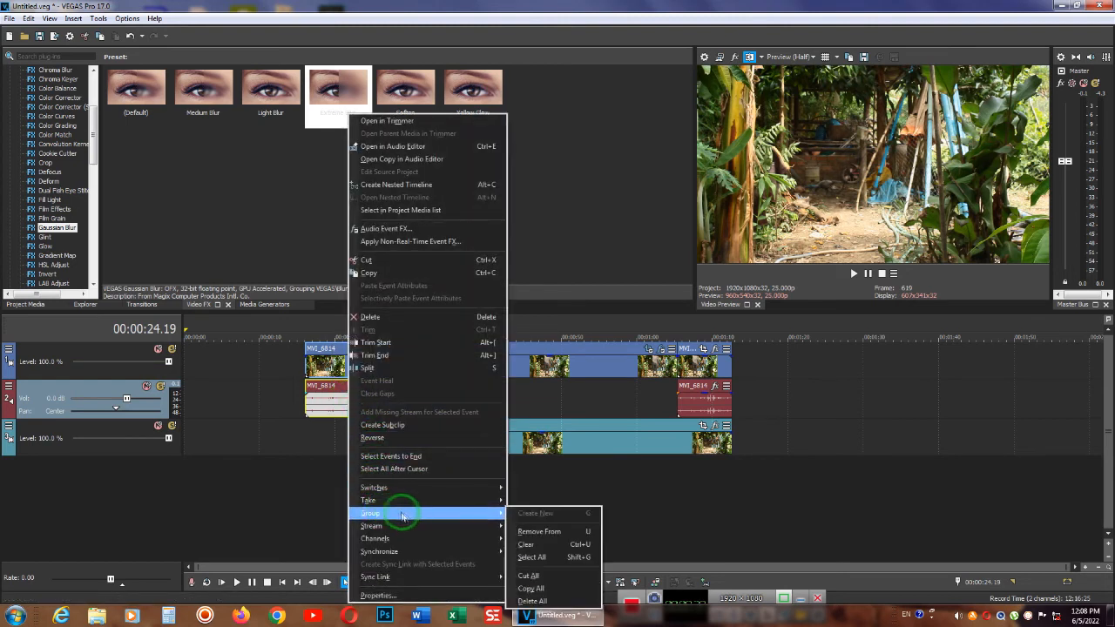
pyautogui.click(529, 537)
pyautogui.click(363, 399)
pyautogui.click(340, 404)
pyautogui.click(357, 356)
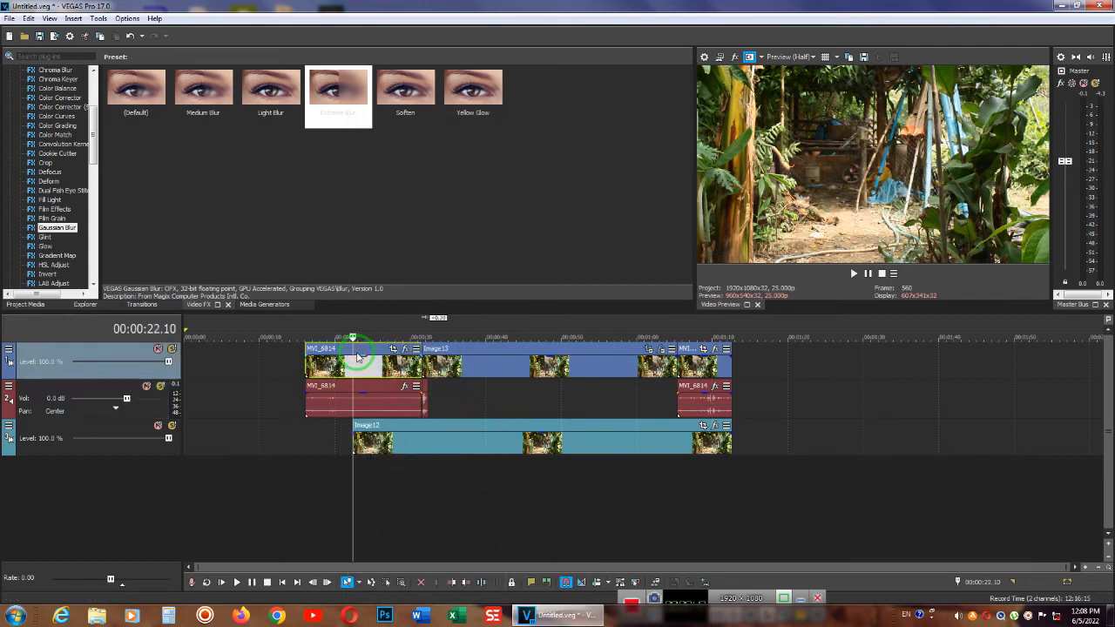
# Step: Delete the separated audio of the first MVI_6814 clip, keeping its video and the sweep sound
pyautogui.click(369, 410)
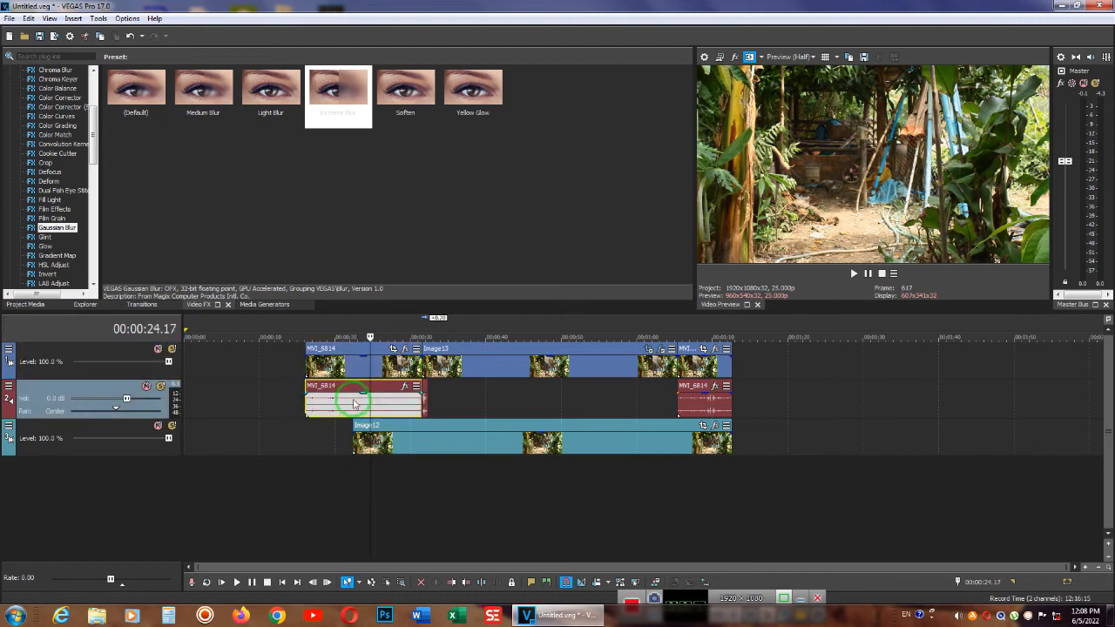
pyautogui.rightClick(354, 400)
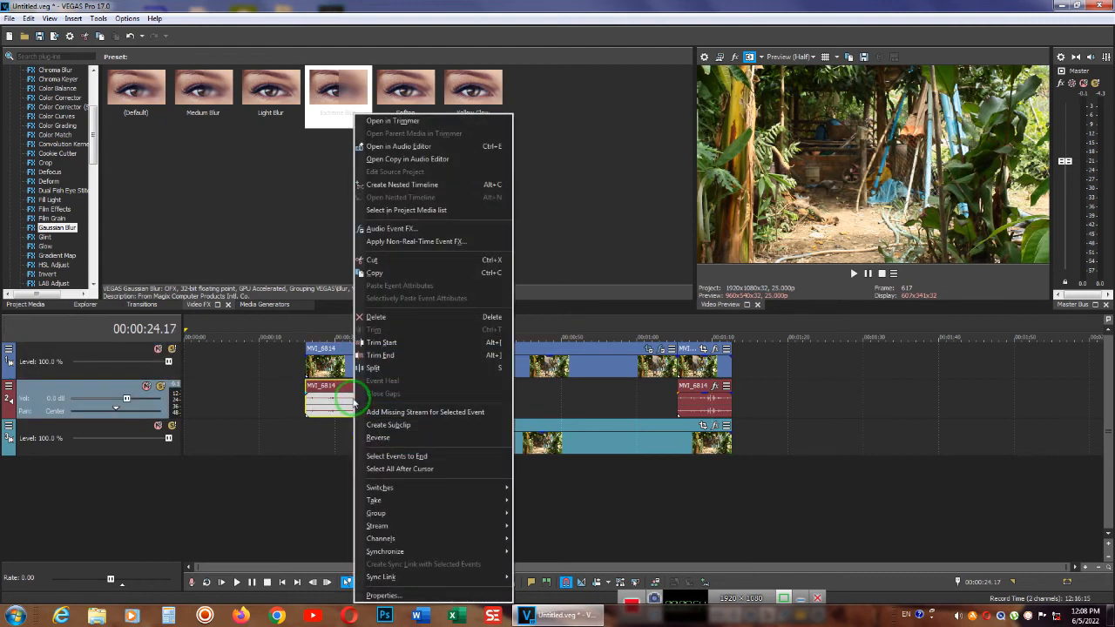
pyautogui.click(376, 319)
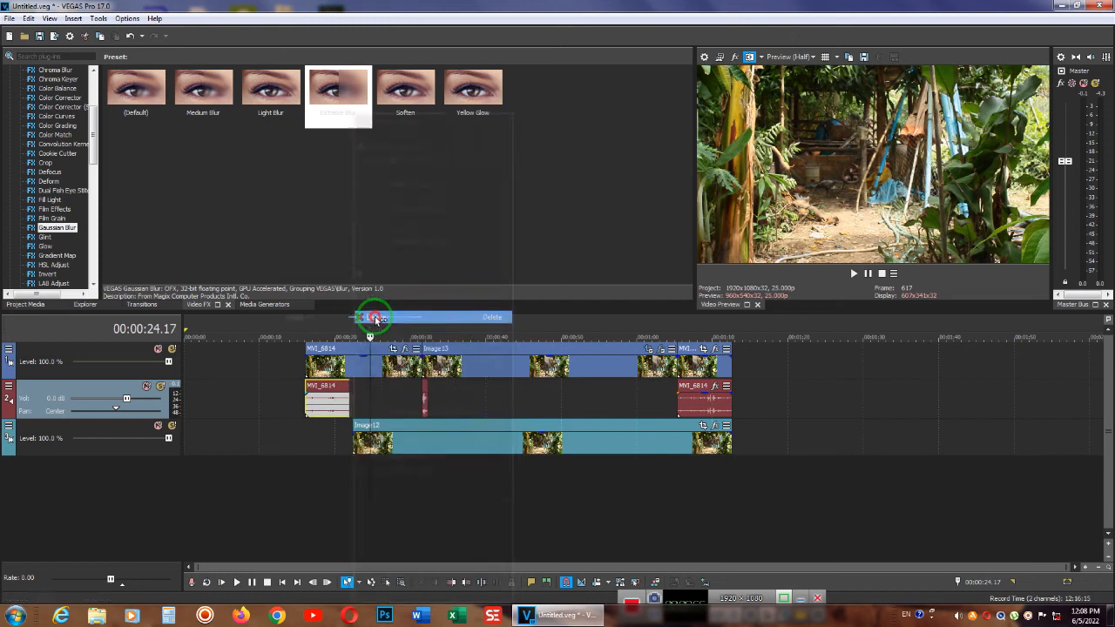
# Step: Play the timeline from about 00:00:24 past the start of Image13 to check the flight with only the sweep sound
pyautogui.click(365, 496)
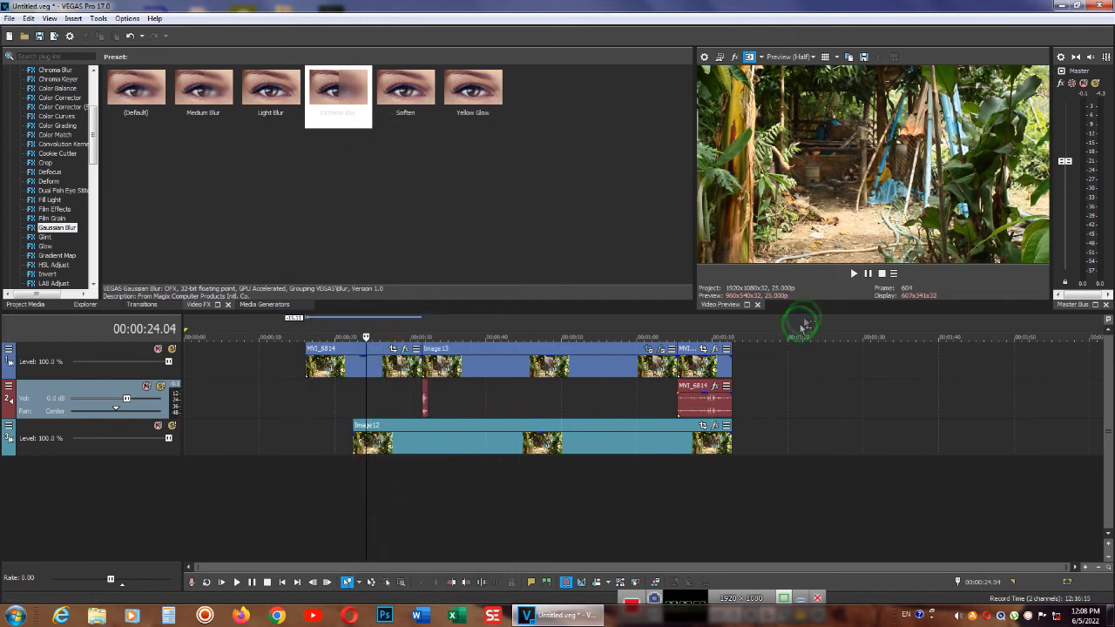
pyautogui.click(854, 274)
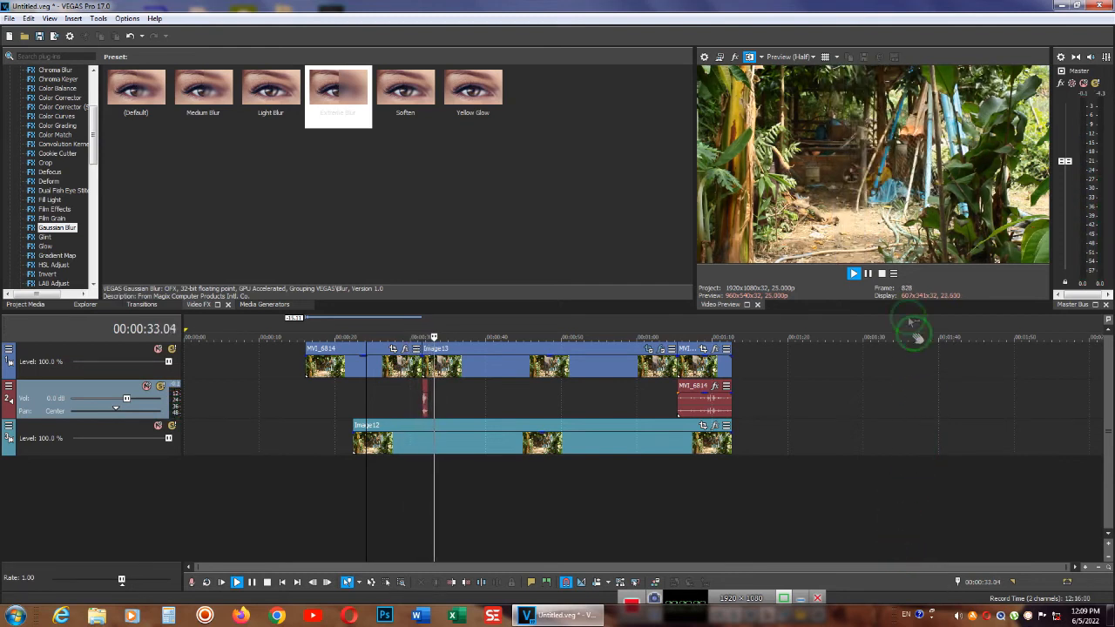
pyautogui.click(868, 274)
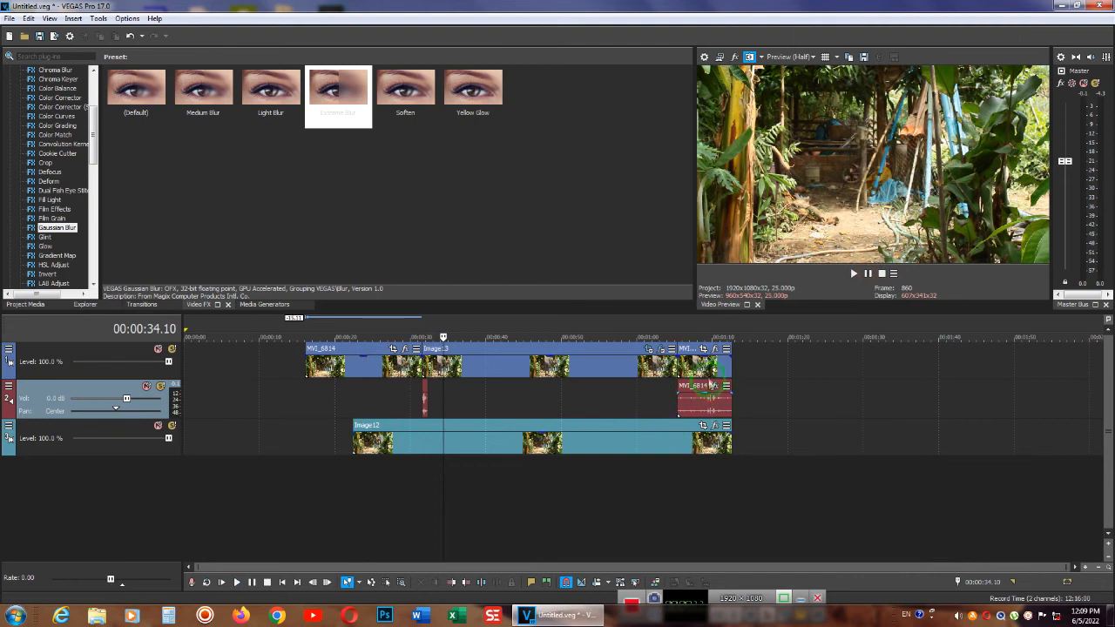
# Step: Delete the trailing MVI_6814 clip with its audio and extend Image13 to the end of Image12
pyautogui.click(697, 370)
pyautogui.rightClick(698, 369)
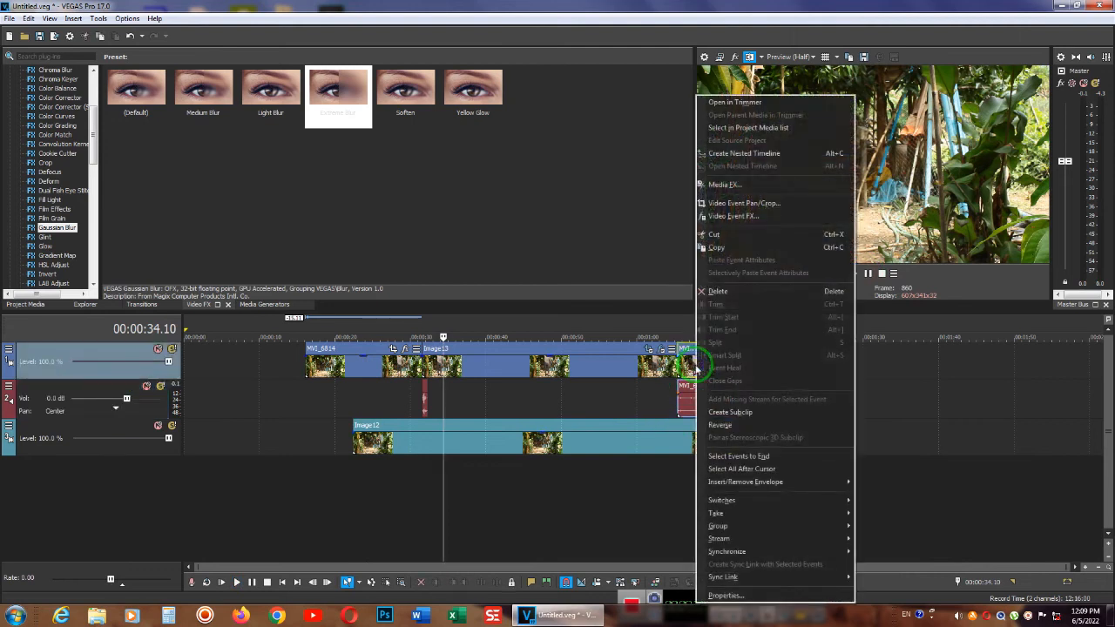
pyautogui.click(718, 293)
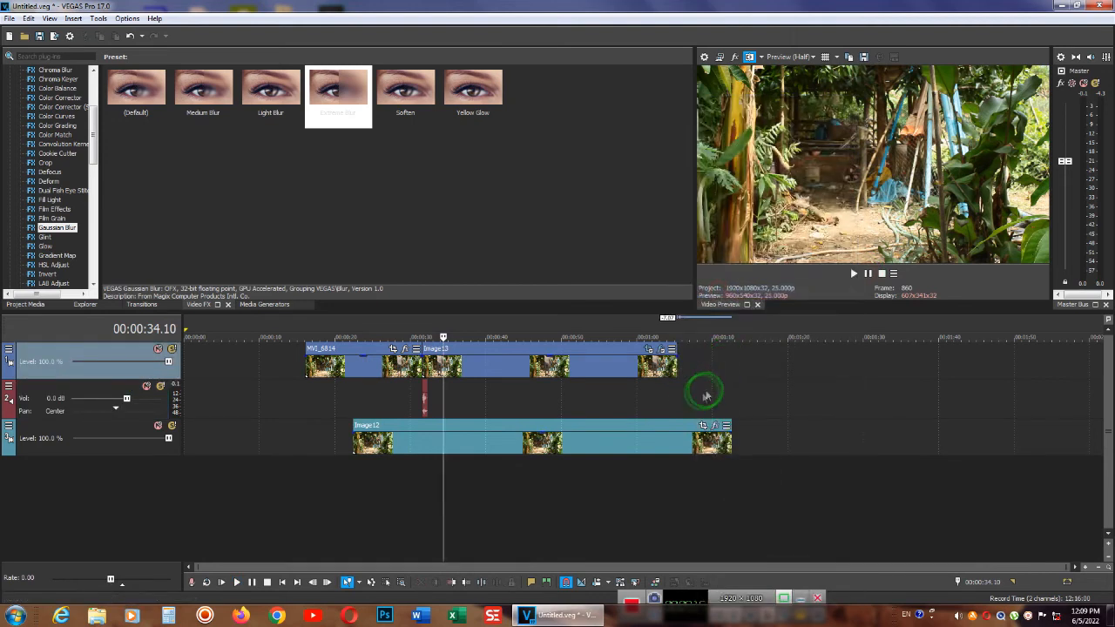
pyautogui.moveTo(677, 364); pyautogui.dragTo(730, 366)
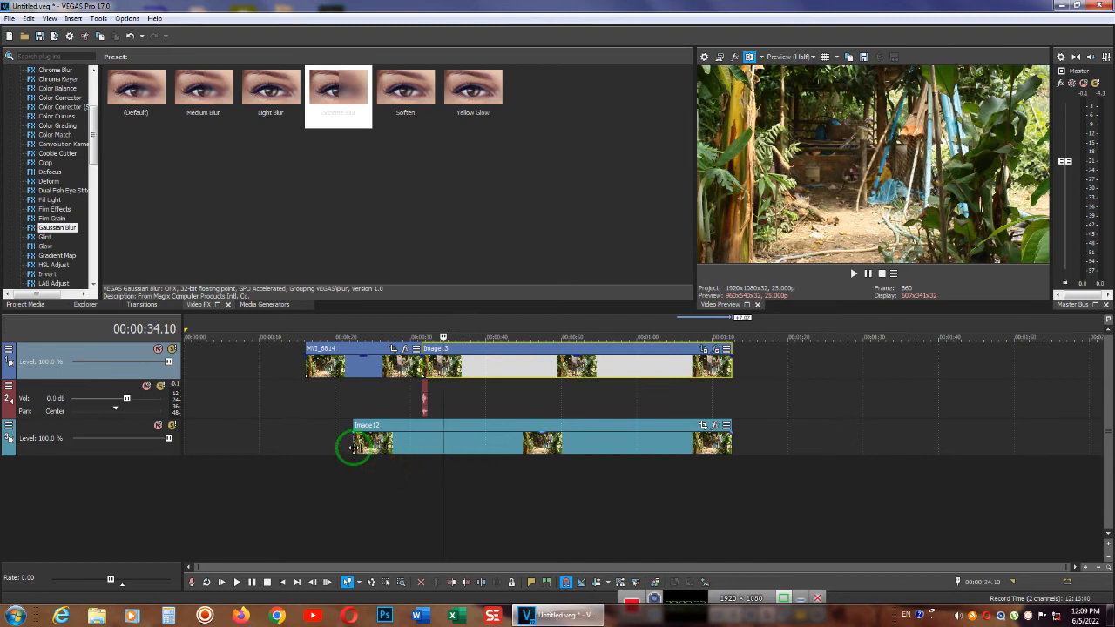
# Step: Play the jump from about 00:00:29 until after the man has flown out of view to review the finished effect
pyautogui.click(406, 478)
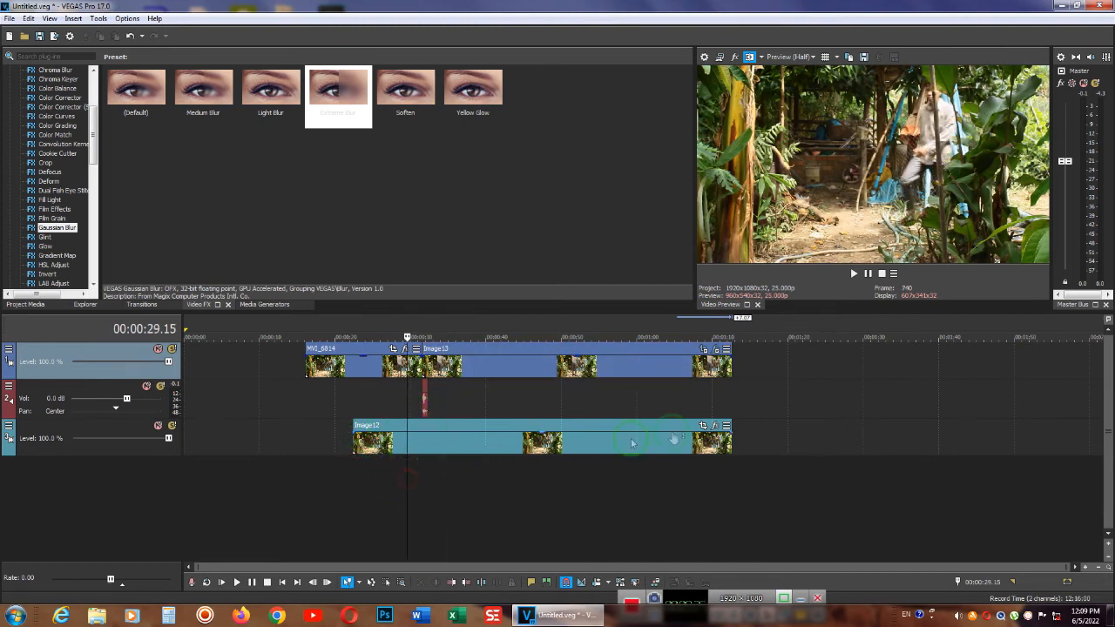
pyautogui.click(868, 275)
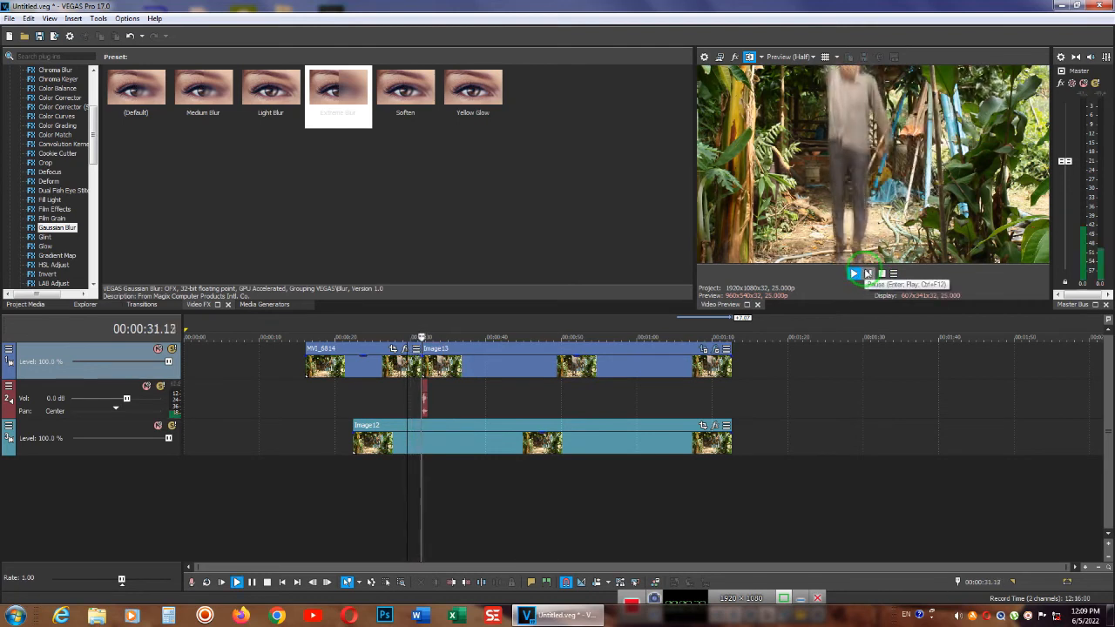
pyautogui.click(868, 276)
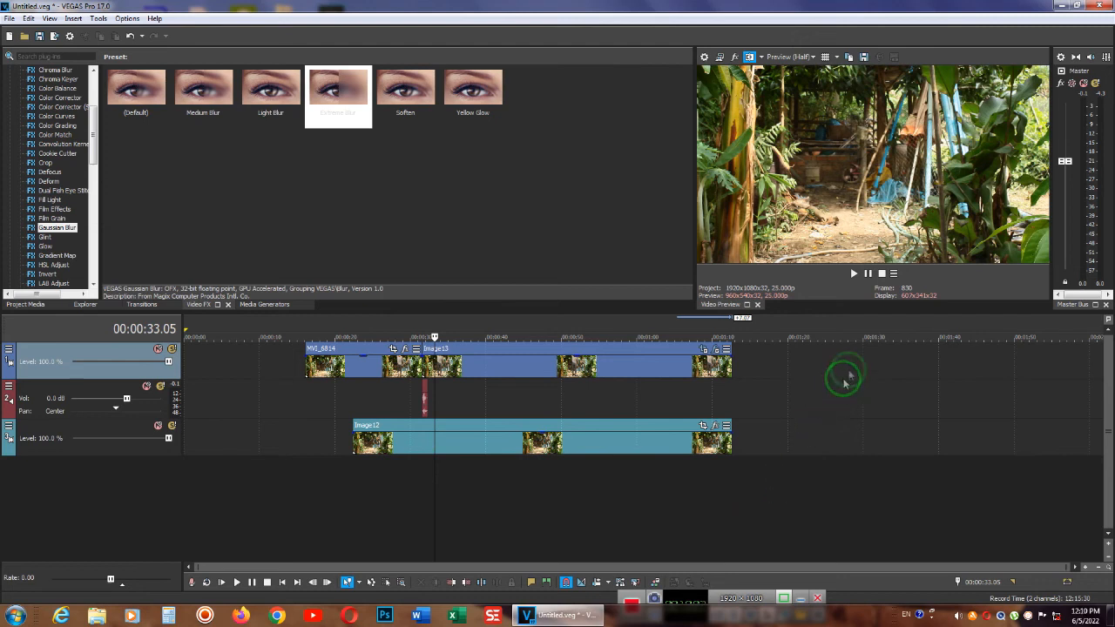
pyautogui.click(868, 274)
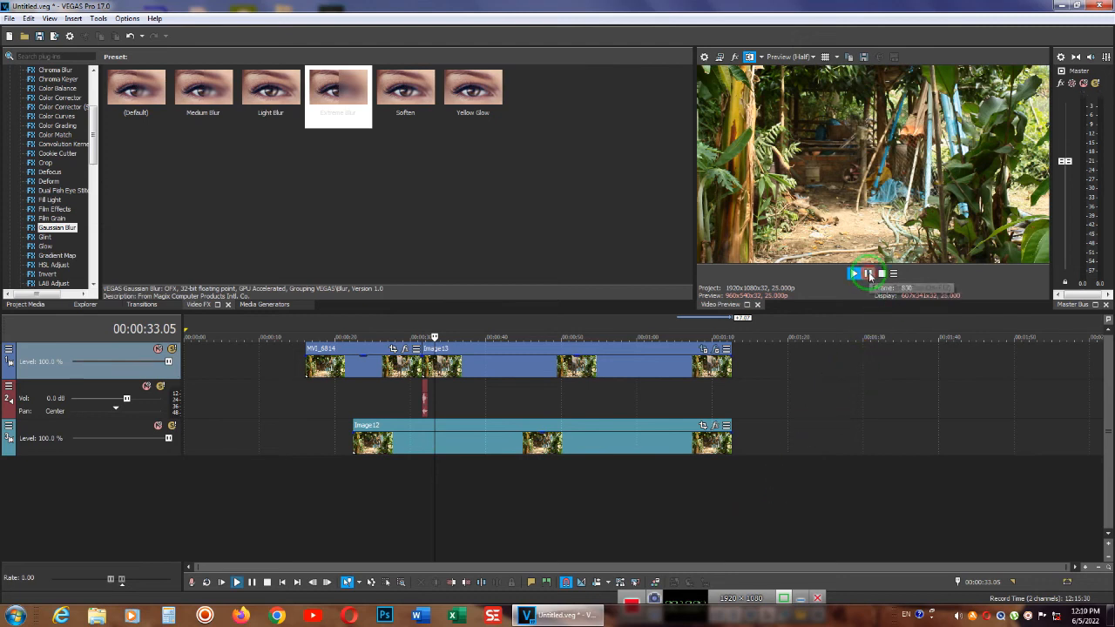
pyautogui.click(868, 273)
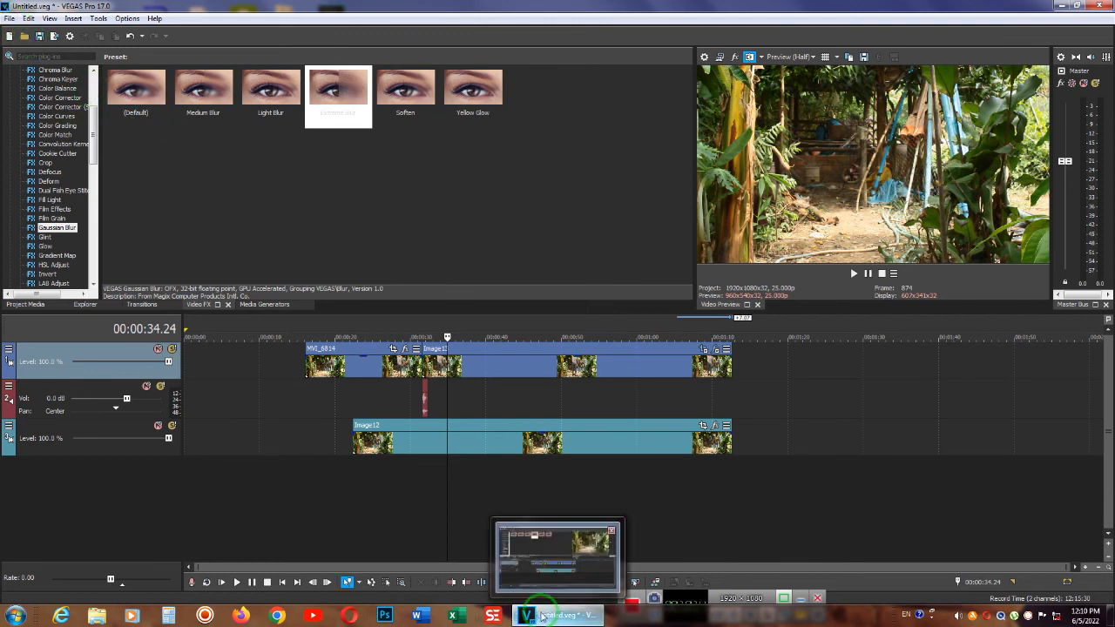
pyautogui.click(575, 615)
pyautogui.click(633, 611)
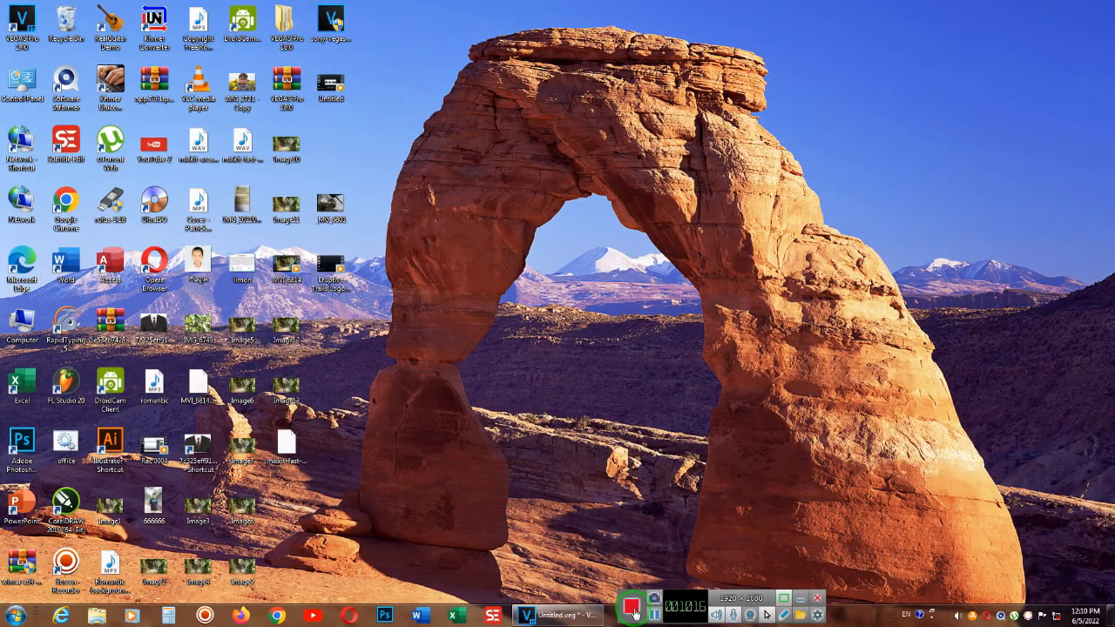